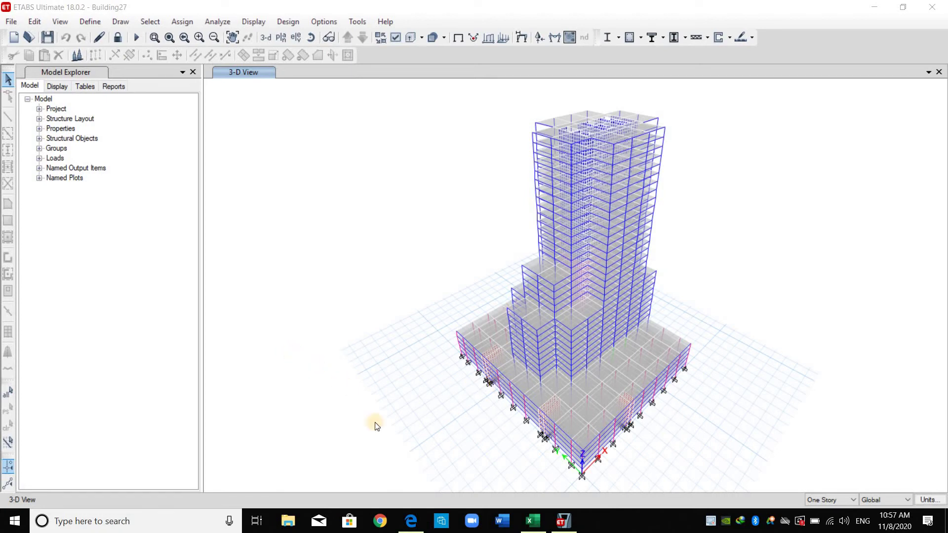
# Step: Switch to the ASCE7-10 PDF and review Section 12.8.6 Story Drift Determination, Equation 12.8-15 and Figure 12.8-2
pyautogui.click(420, 515)
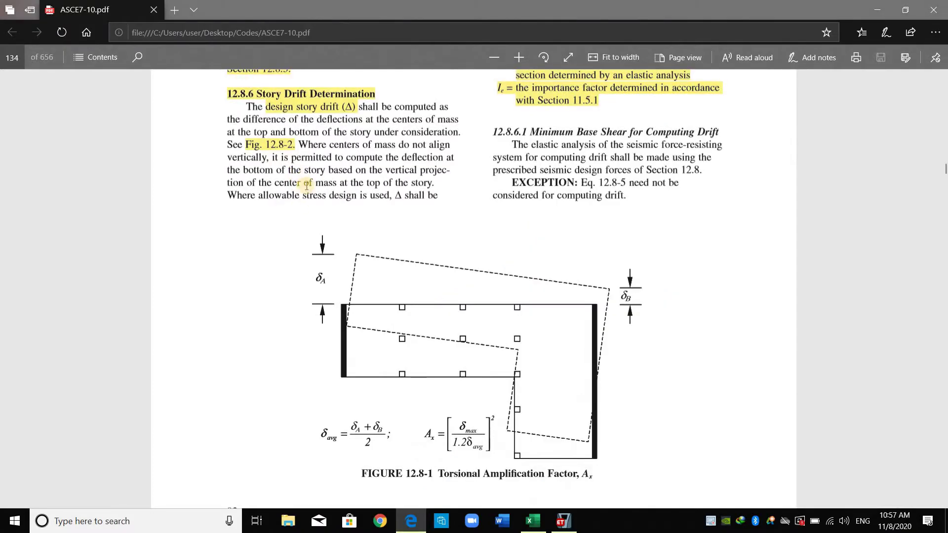
pyautogui.scroll(1, 311, 178)
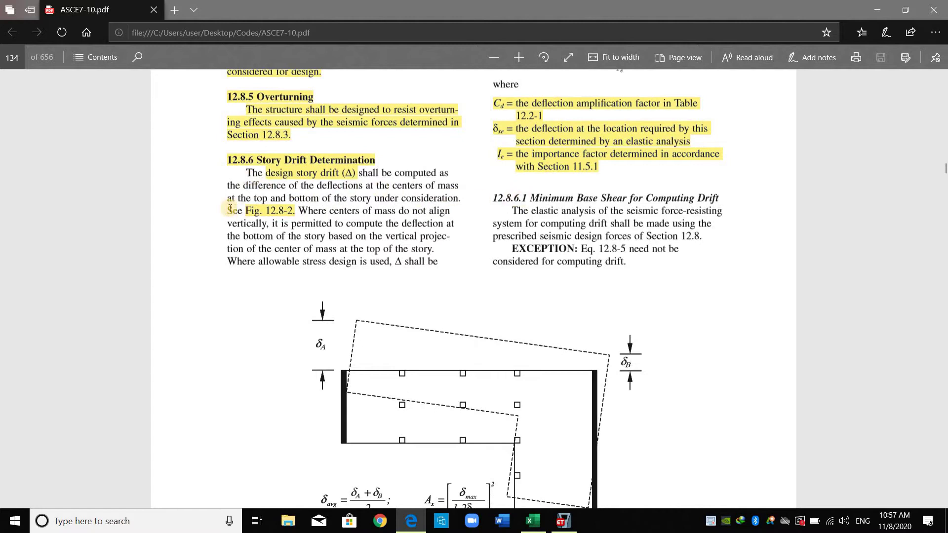
pyautogui.moveTo(228, 208); pyautogui.dragTo(295, 211)
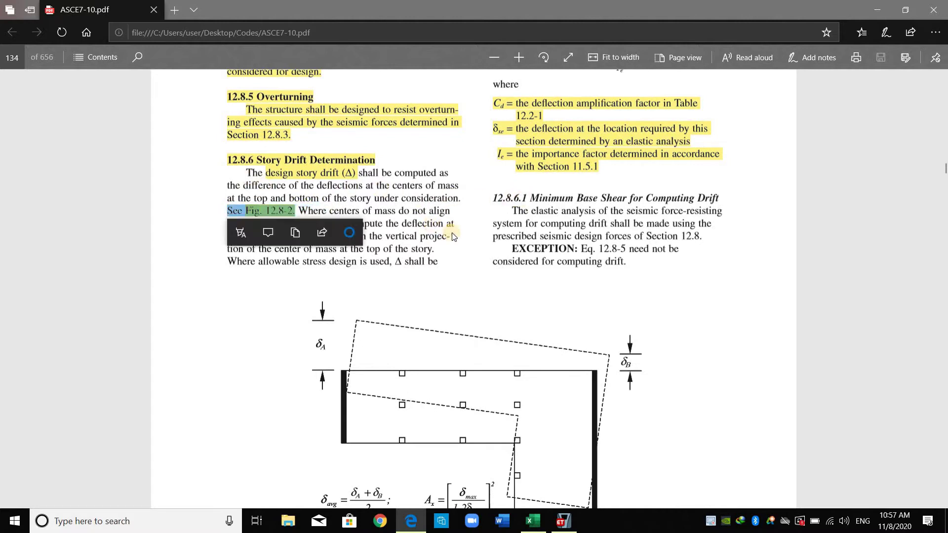
pyautogui.scroll(-10, 395, 235)
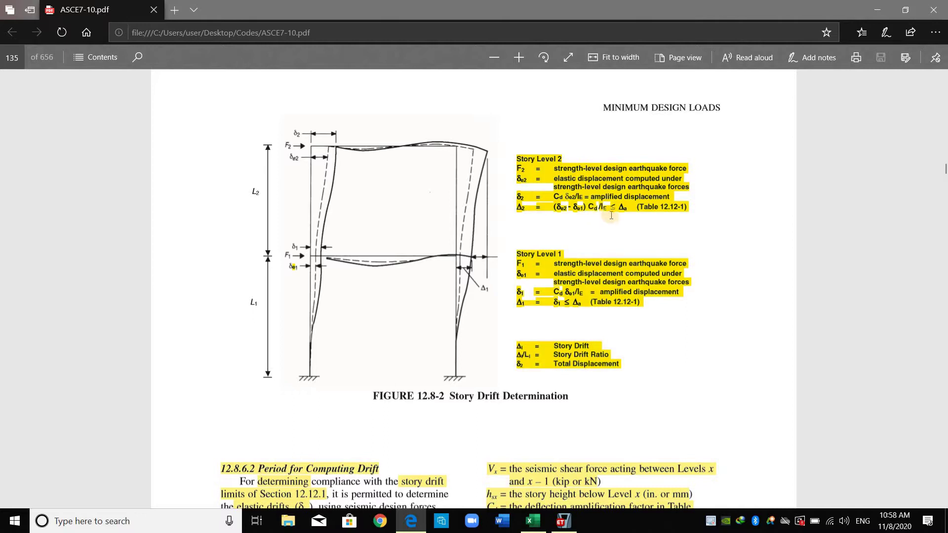
pyautogui.scroll(15, 620, 243)
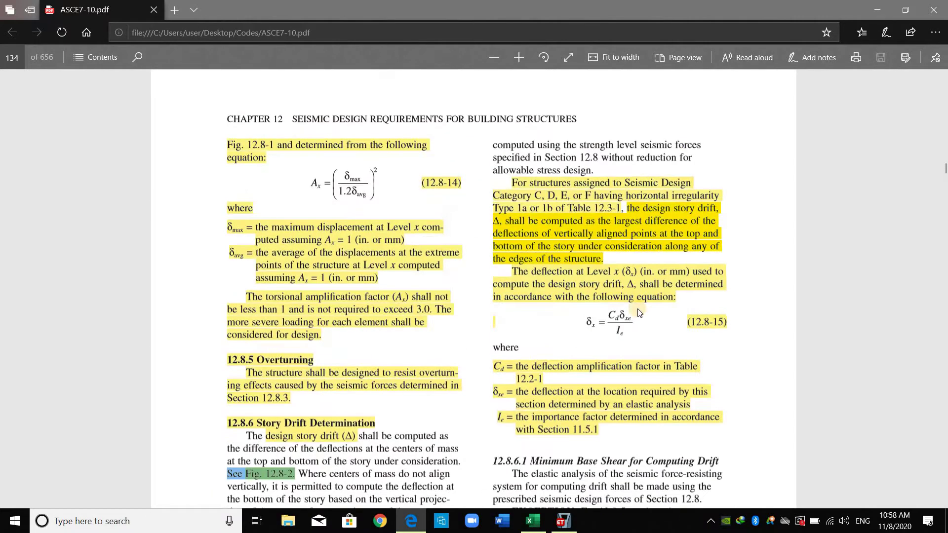
pyautogui.scroll(-5, 680, 274)
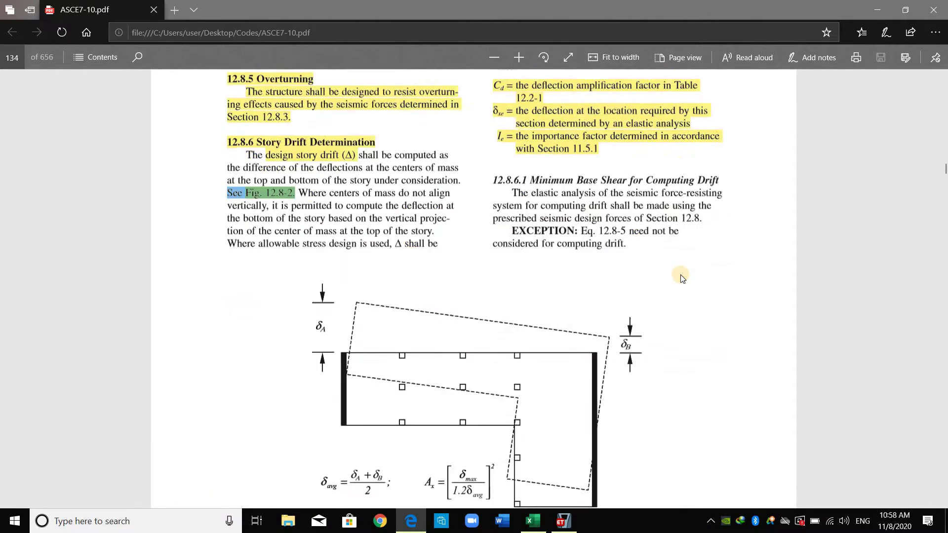
pyautogui.scroll(-10, 681, 274)
pyautogui.scroll(3, 590, 345)
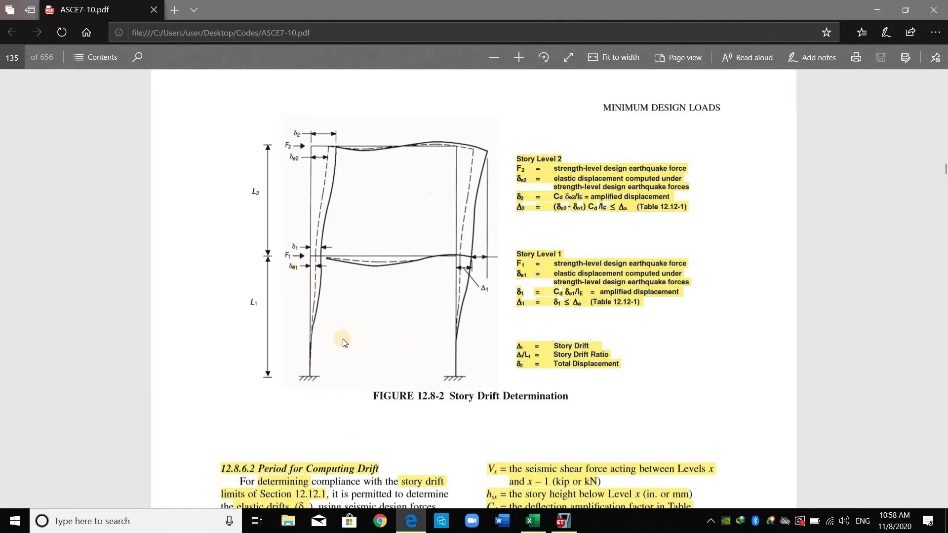
# Step: Read Section 12.8.6.2 Period for Computing Drift, focusing on elastic drifts and the fundamental period without the upper limit
pyautogui.scroll(-4, 343, 339)
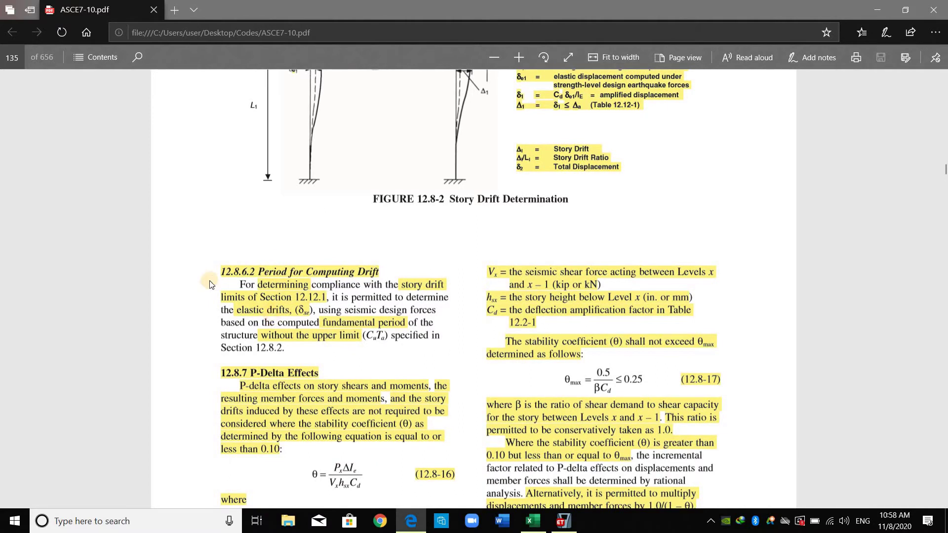
pyautogui.scroll(2, 210, 281)
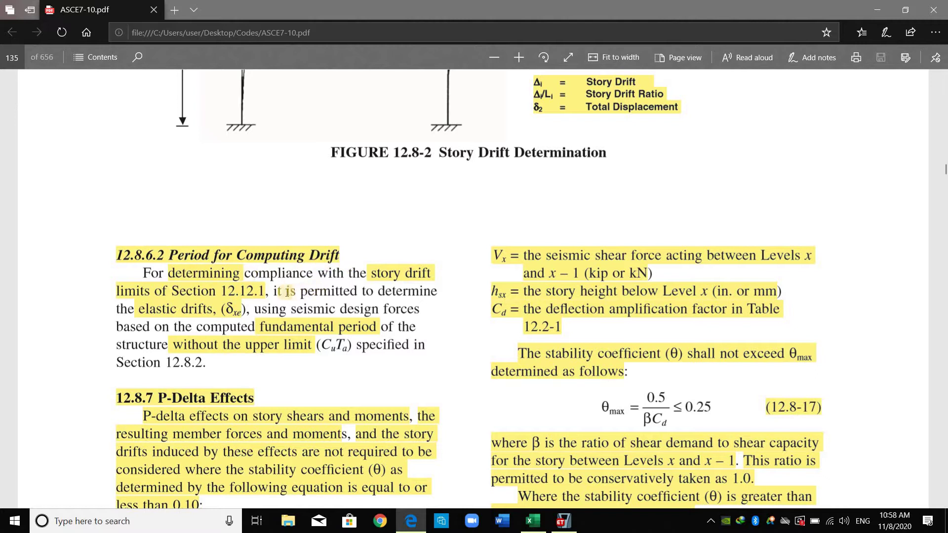
pyautogui.moveTo(277, 291); pyautogui.dragTo(213, 309)
pyautogui.moveTo(392, 312); pyautogui.dragTo(378, 344)
pyautogui.click(427, 349)
# Step: Switch to the Excel workbook and review the EQX periods, Cu, Ta and seismic response coefficients on the ELF sheet
pyautogui.click(541, 521)
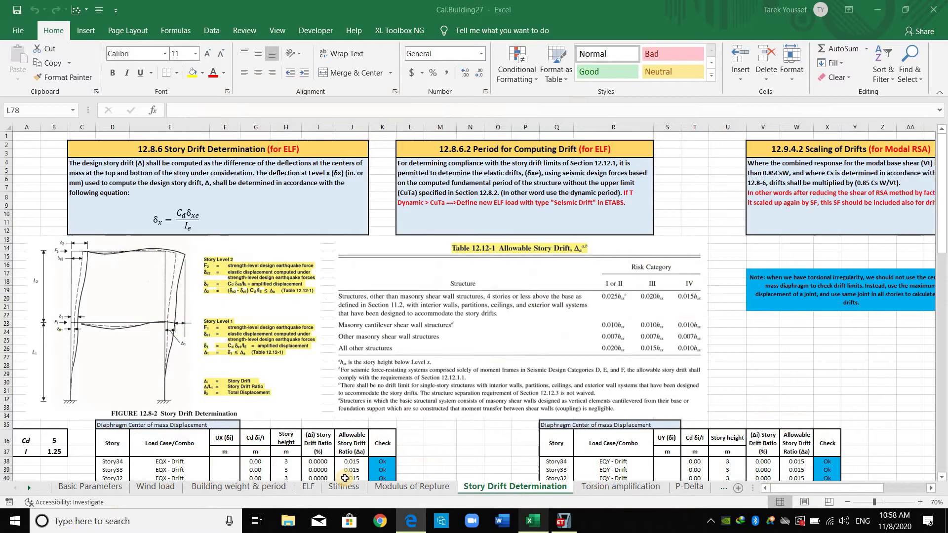
pyautogui.click(310, 487)
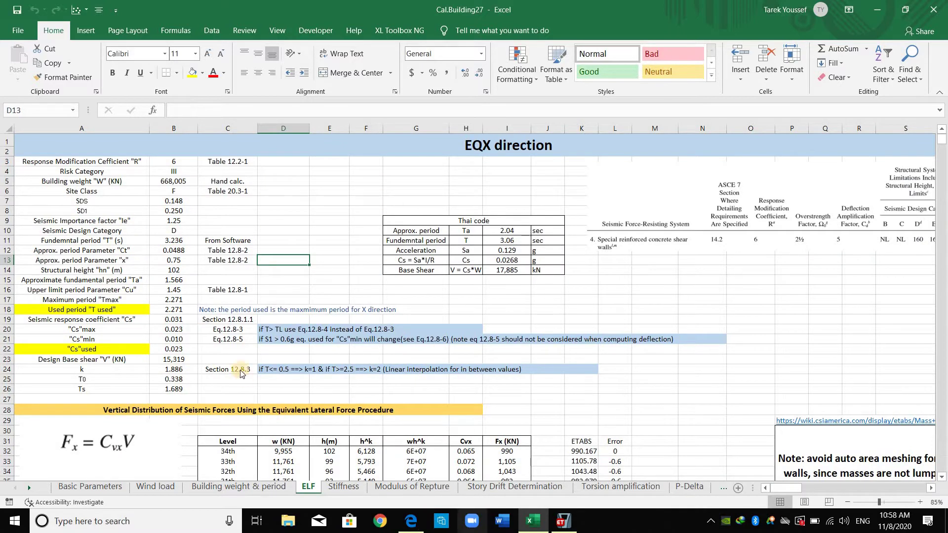
pyautogui.click(413, 522)
pyautogui.click(416, 523)
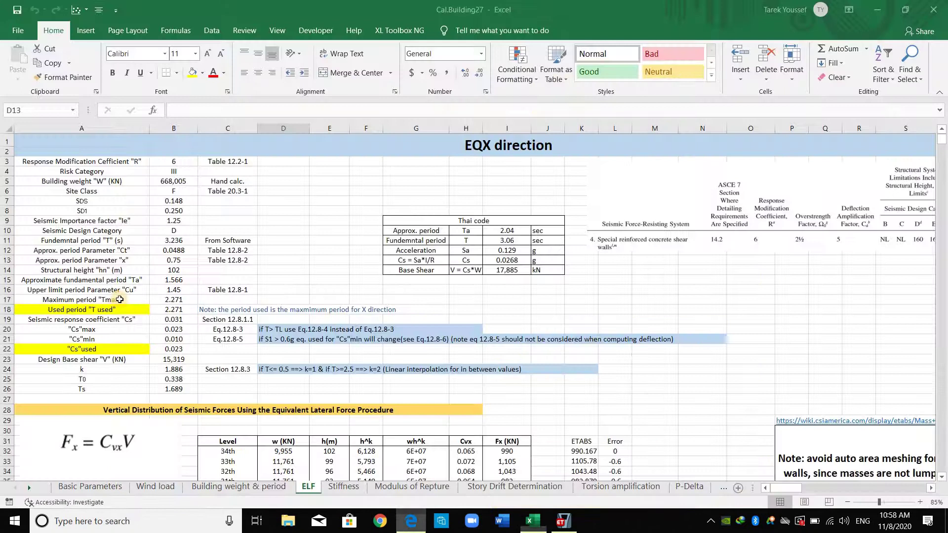
pyautogui.click(176, 243)
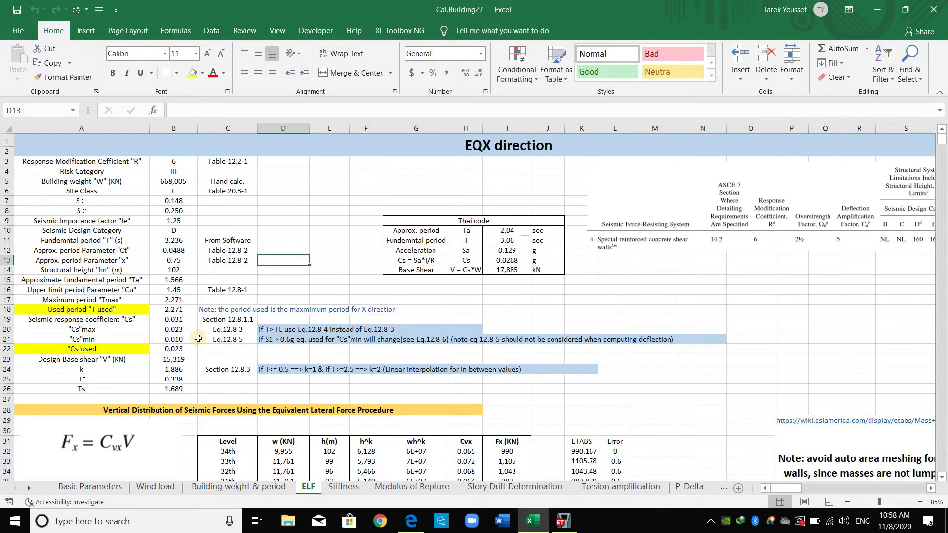
pyautogui.click(168, 320)
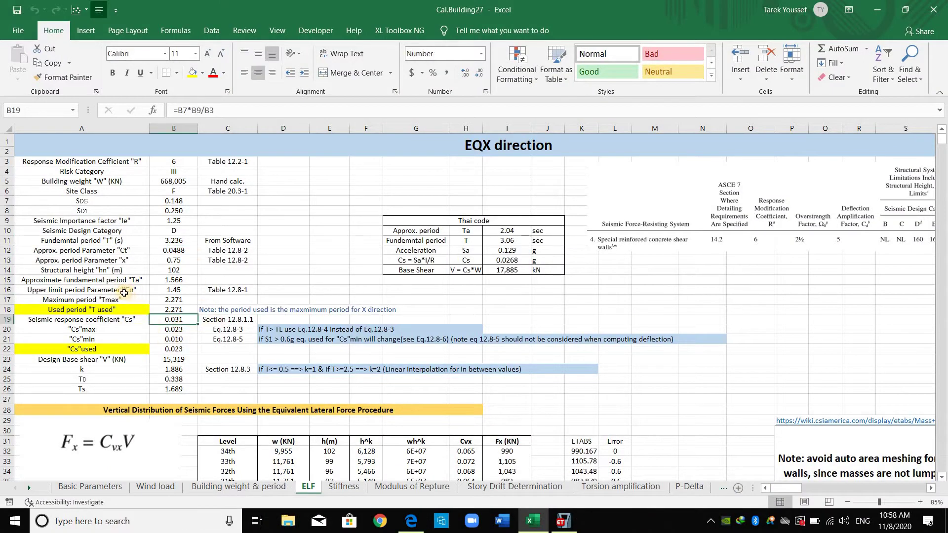
pyautogui.moveTo(117, 299); pyautogui.dragTo(174, 280)
pyautogui.click(336, 271)
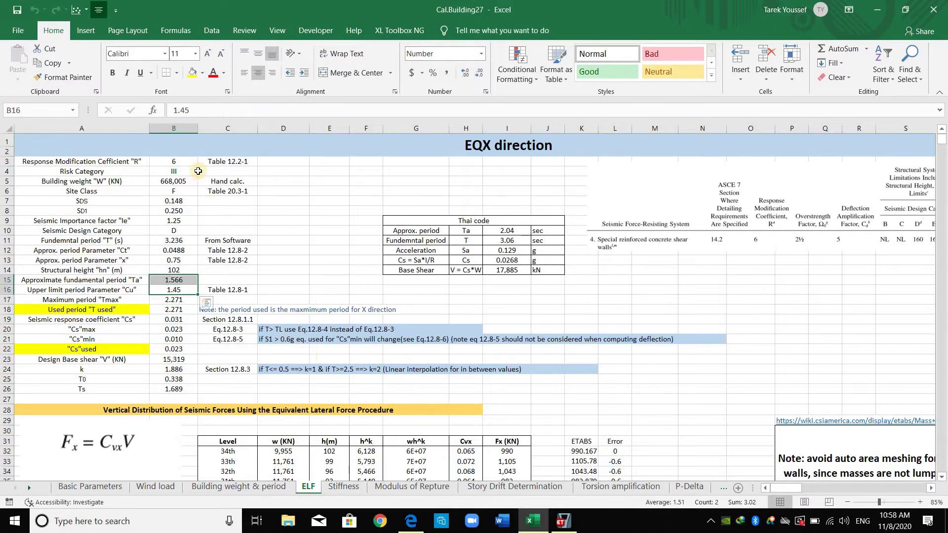
pyautogui.moveTo(184, 161); pyautogui.dragTo(182, 379)
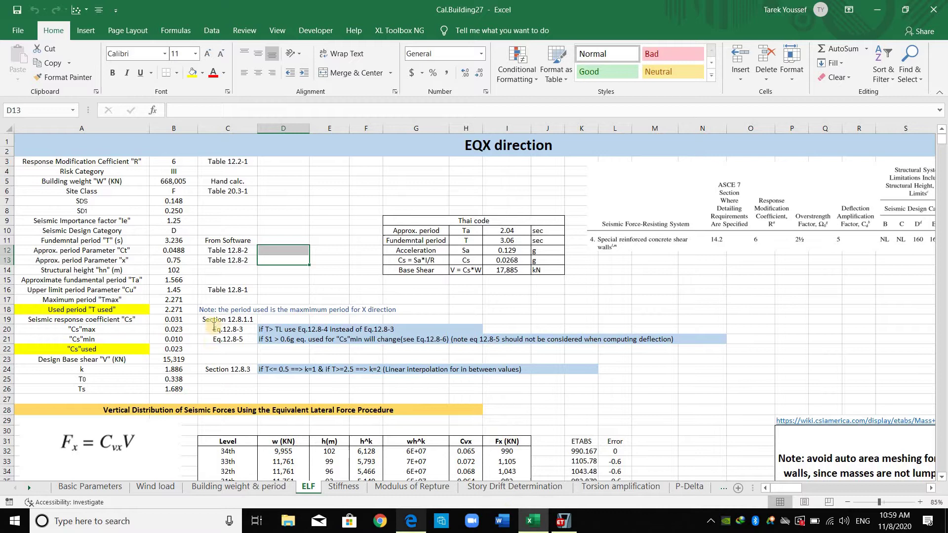
pyautogui.click(228, 389)
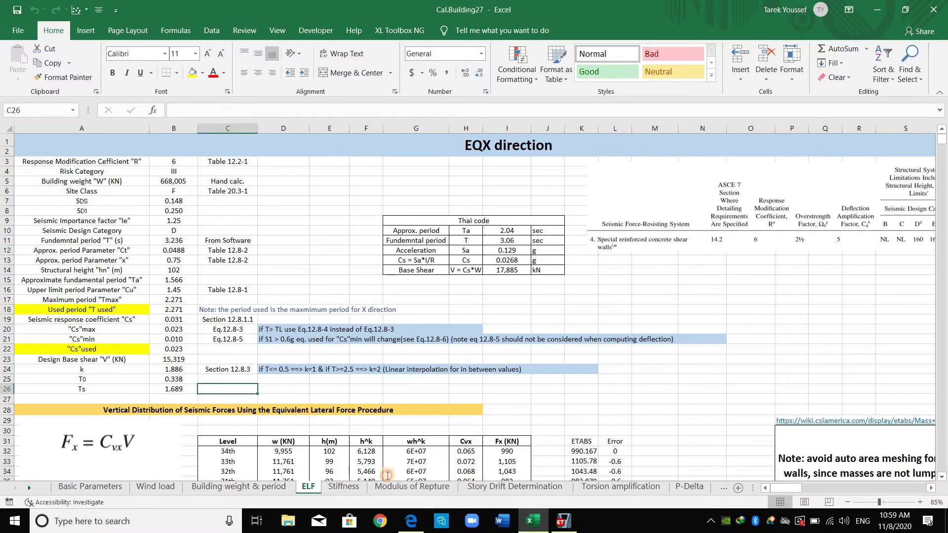
# Step: Switch to ETABS and inspect the ASCE 7-10 lateral load settings of the EQX-Drift load pattern
pyautogui.click(410, 521)
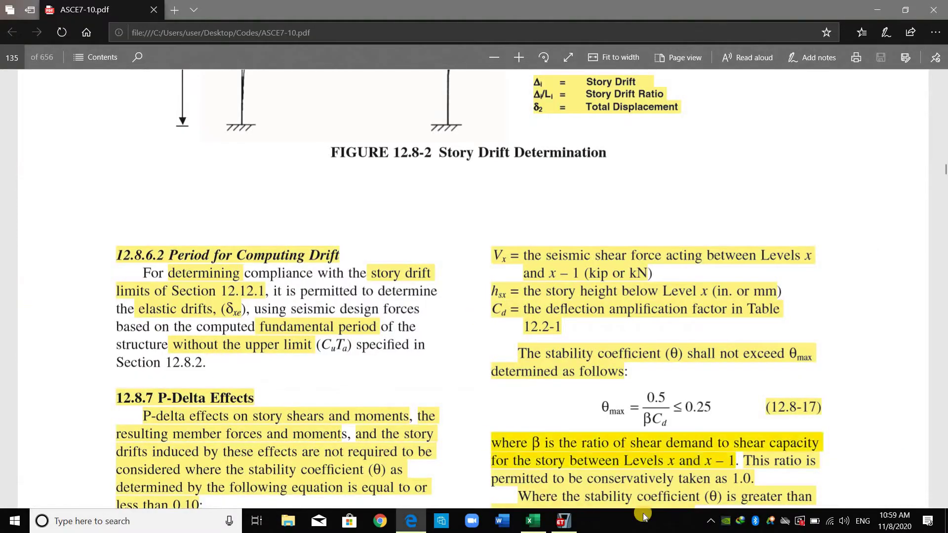
pyautogui.click(563, 521)
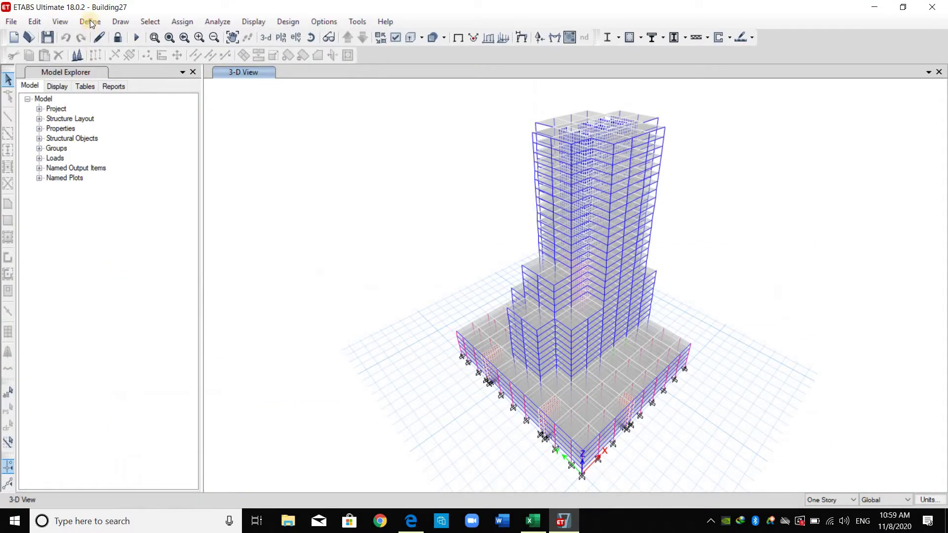
pyautogui.click(90, 22)
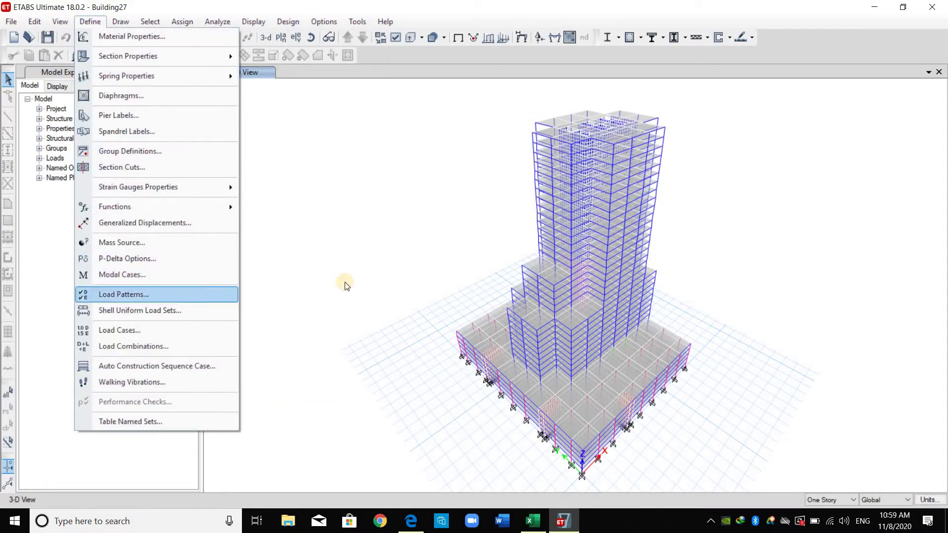
pyautogui.press('Return')
pyautogui.click(284, 298)
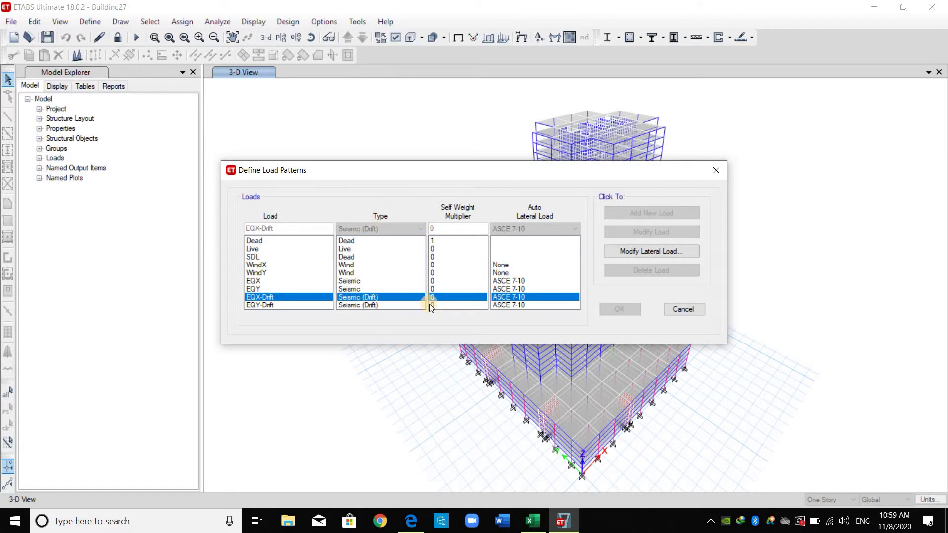
pyautogui.click(641, 252)
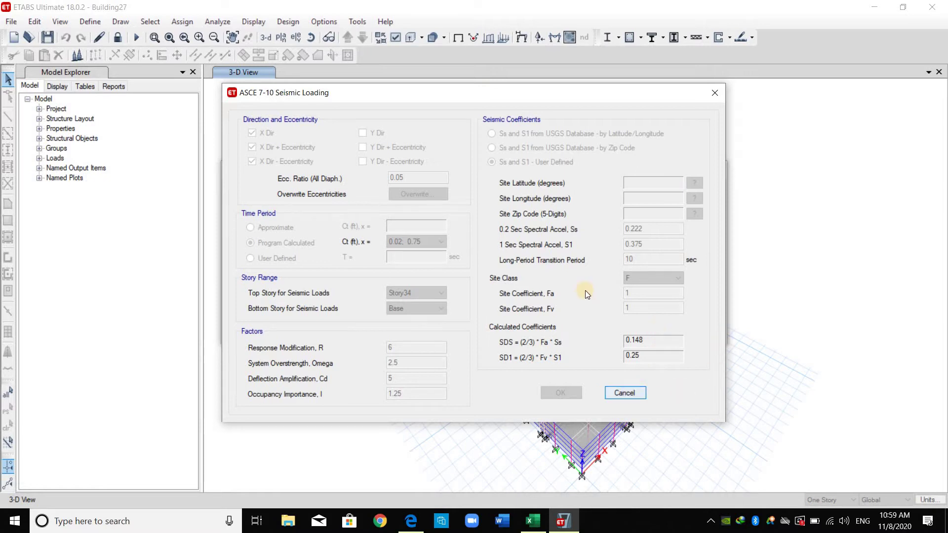
pyautogui.press('Escape')
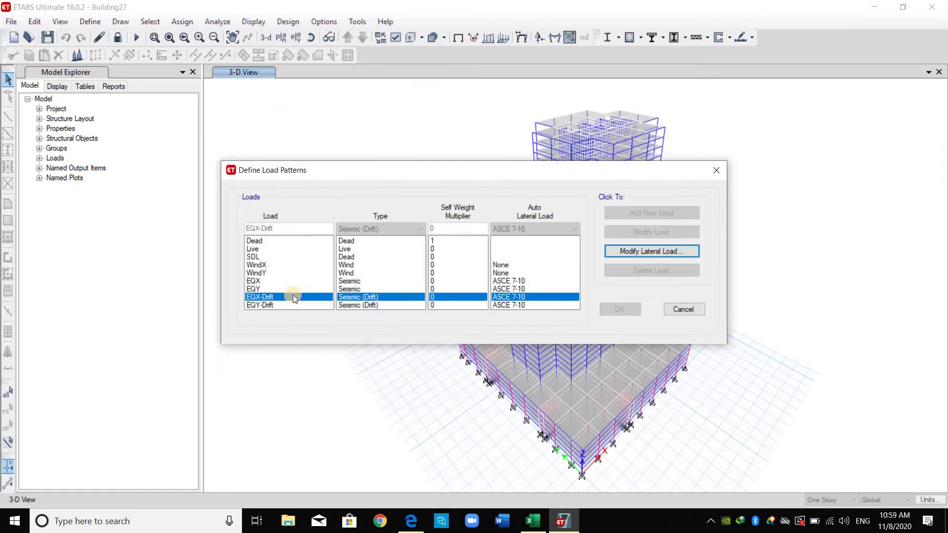
# Step: Compare the EQY-Drift and EQX-Drift entries in the load pattern definitions, leaving them unedited
pyautogui.click(383, 305)
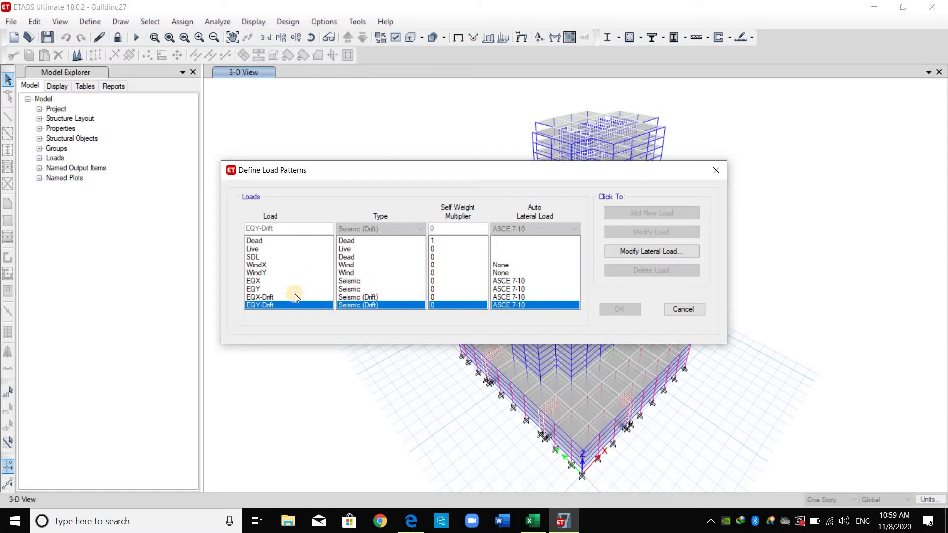
pyautogui.click(390, 299)
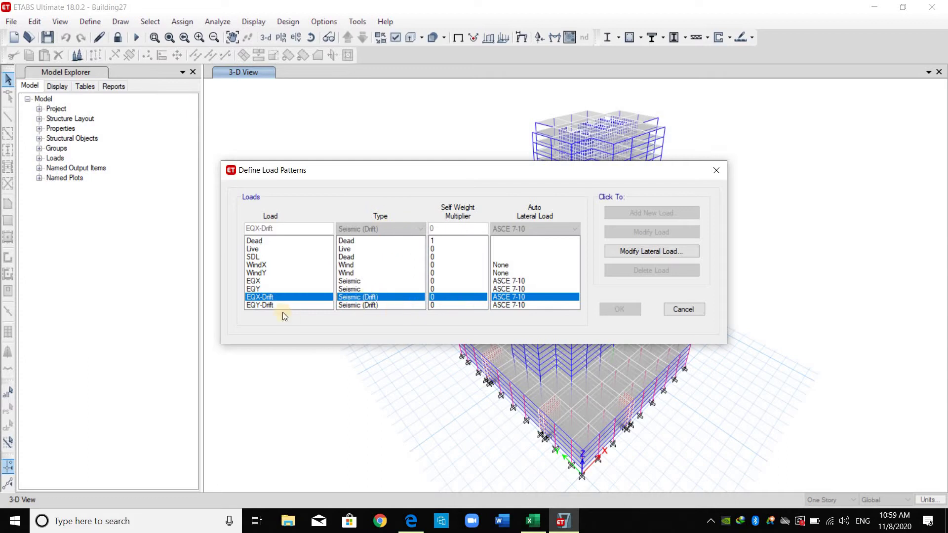
pyautogui.click(684, 309)
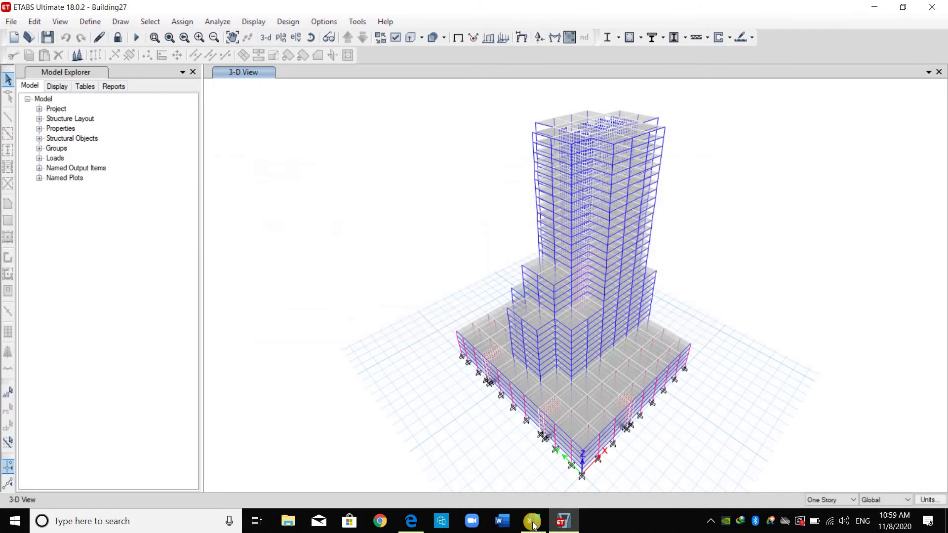
# Step: Switch to Excel and shift the Table 12.12-1 Allowable Story Drift picture slightly toward Figure 12.8-2 on the Story Drift Determination sheet
pyautogui.click(533, 523)
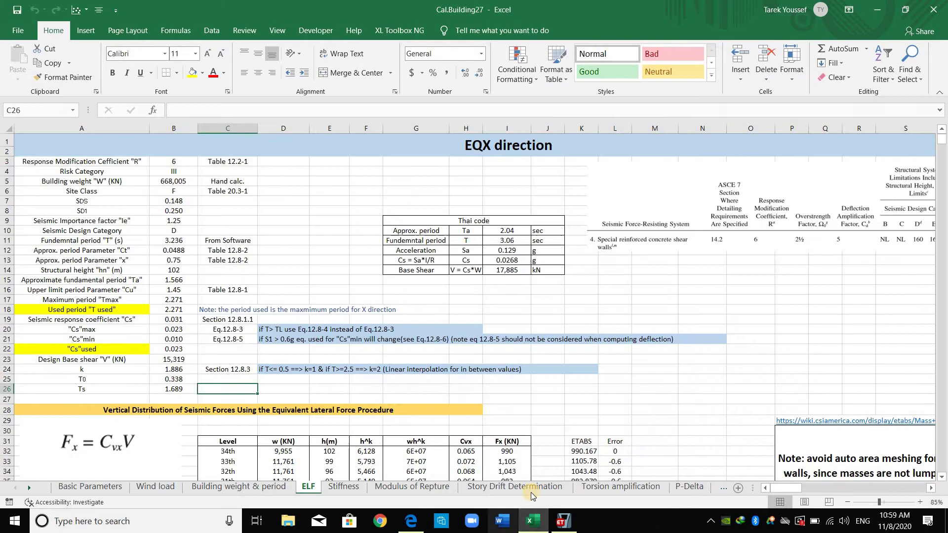
pyautogui.click(497, 491)
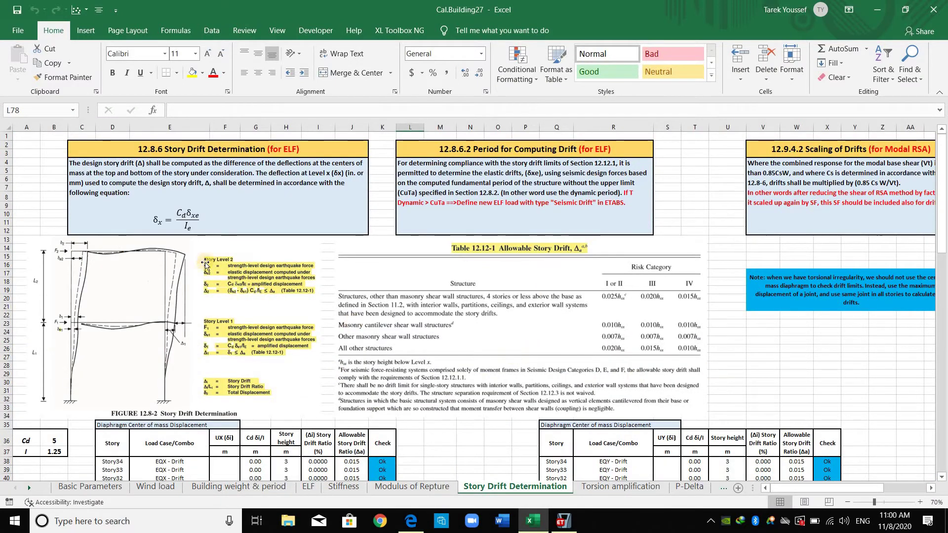
pyautogui.scroll(-5, 624, 284)
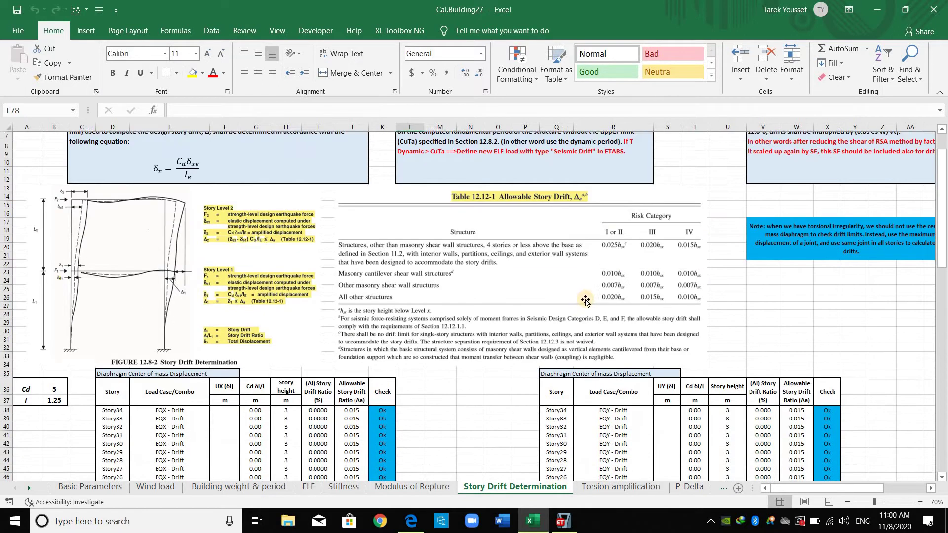
pyautogui.scroll(5, 493, 286)
pyautogui.moveTo(474, 270); pyautogui.dragTo(467, 273)
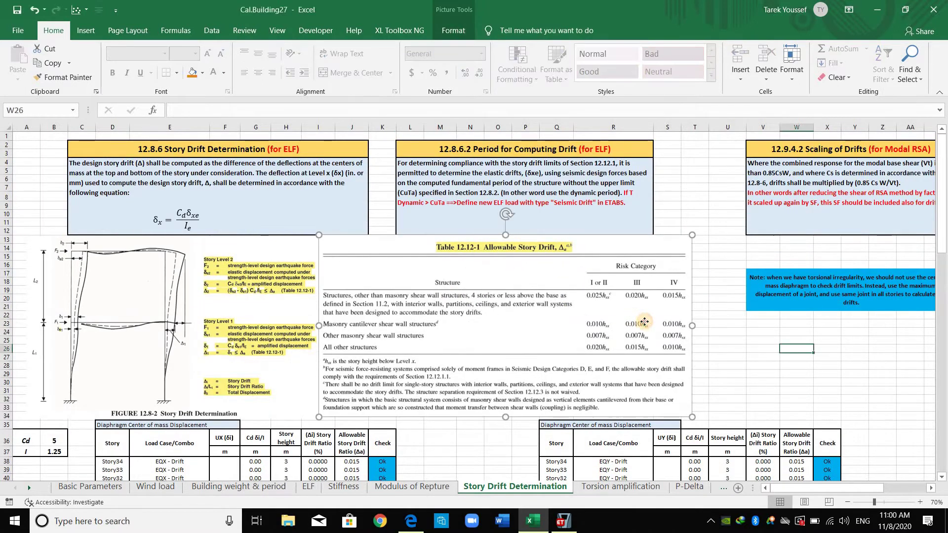
pyautogui.moveTo(715, 381); pyautogui.dragTo(711, 360)
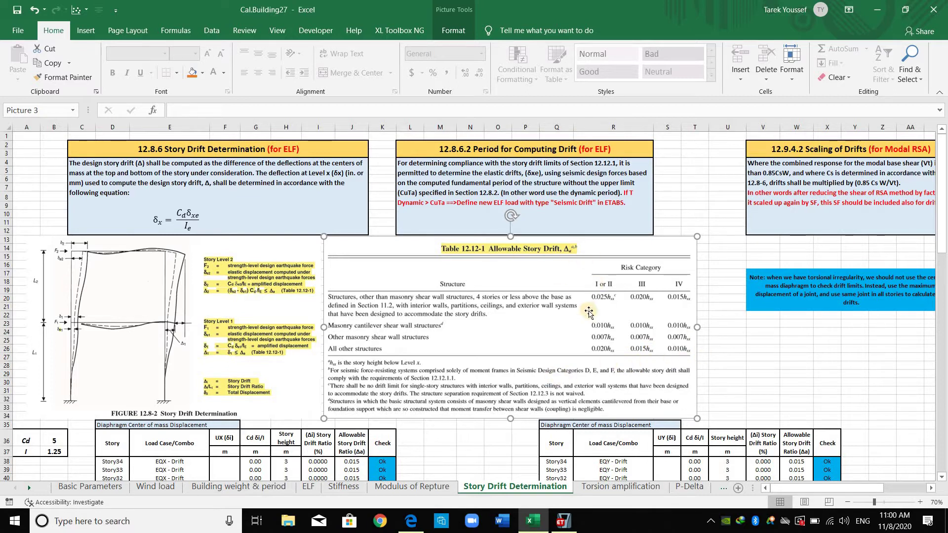
# Step: Examine the EQX and EQY diaphragm displacement tables and select the Story34 UX cell of the EQX - Drift table
pyautogui.scroll(-6, 590, 312)
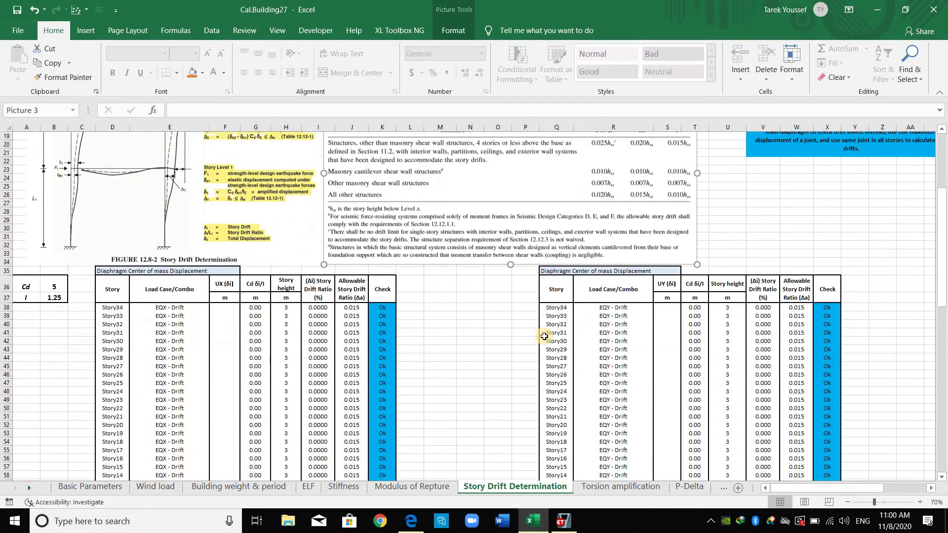
pyautogui.click(471, 325)
pyautogui.scroll(-2, 406, 311)
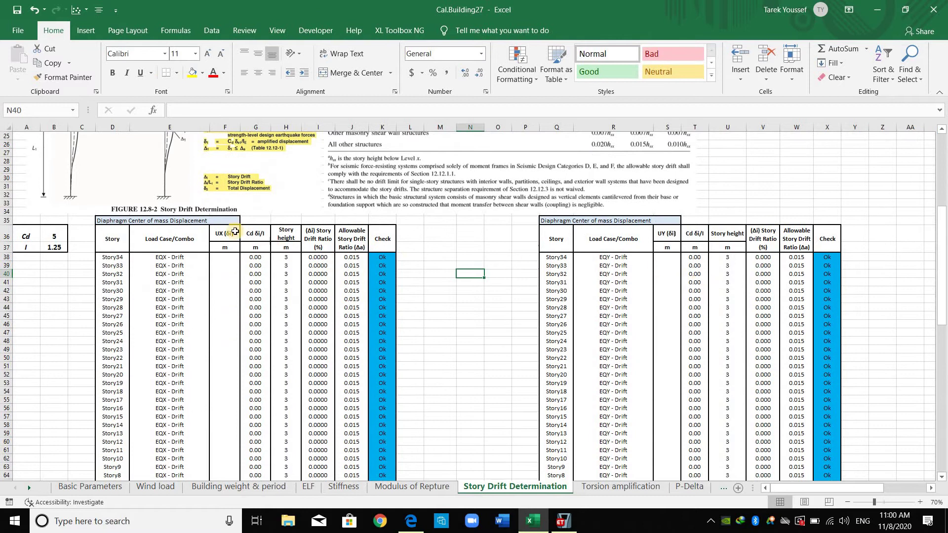
pyautogui.click(223, 258)
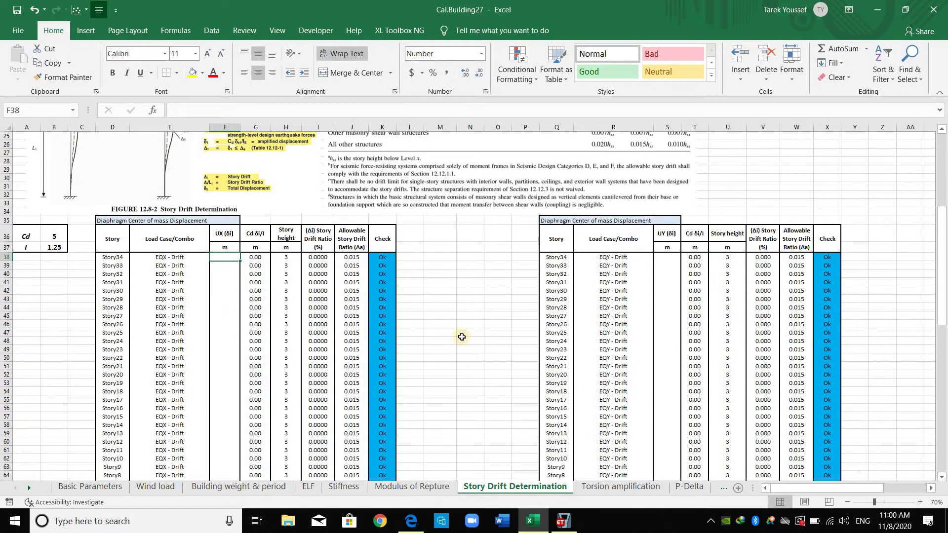
pyautogui.scroll(4, 616, 498)
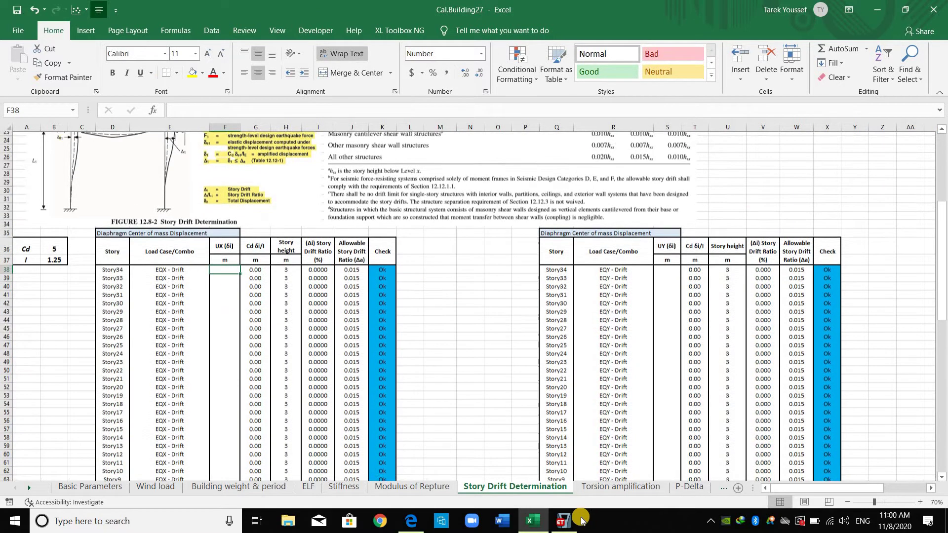
# Step: Switch to ETABS, review the display type options of the story response plot and close the plot without changes
pyautogui.click(574, 519)
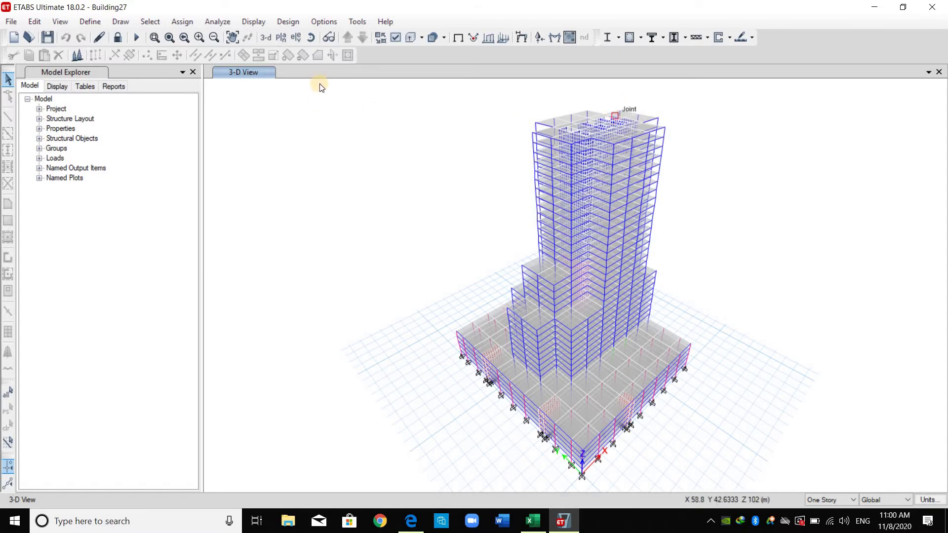
pyautogui.click(262, 24)
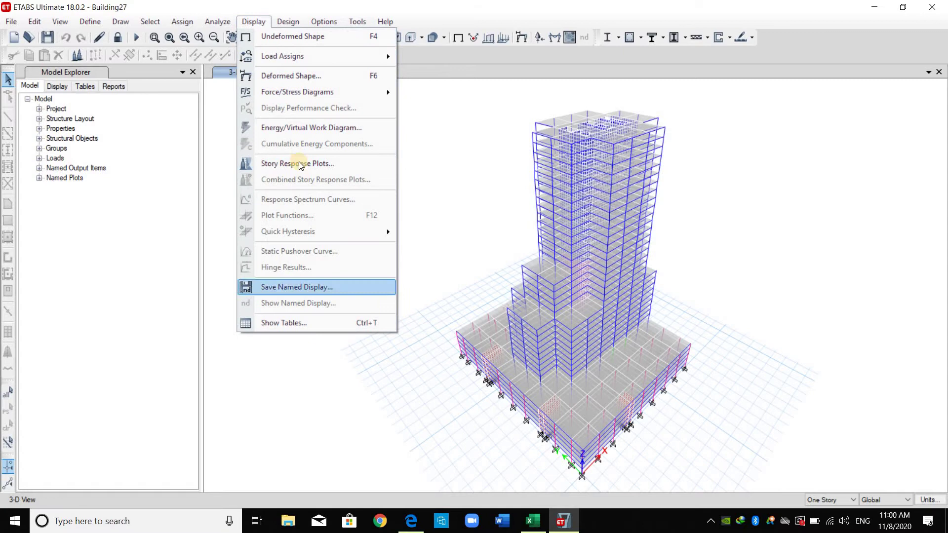
pyautogui.click(301, 166)
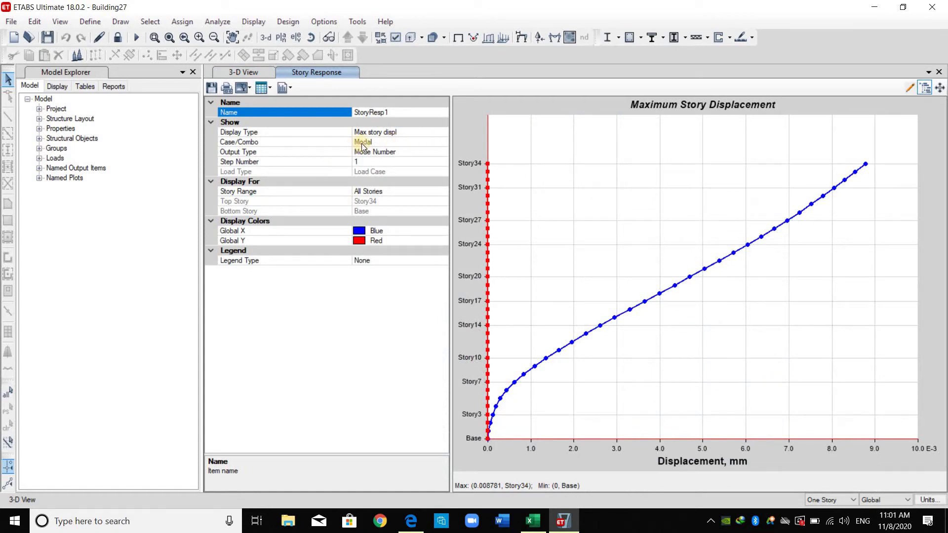
pyautogui.click(485, 202)
pyautogui.click(442, 141)
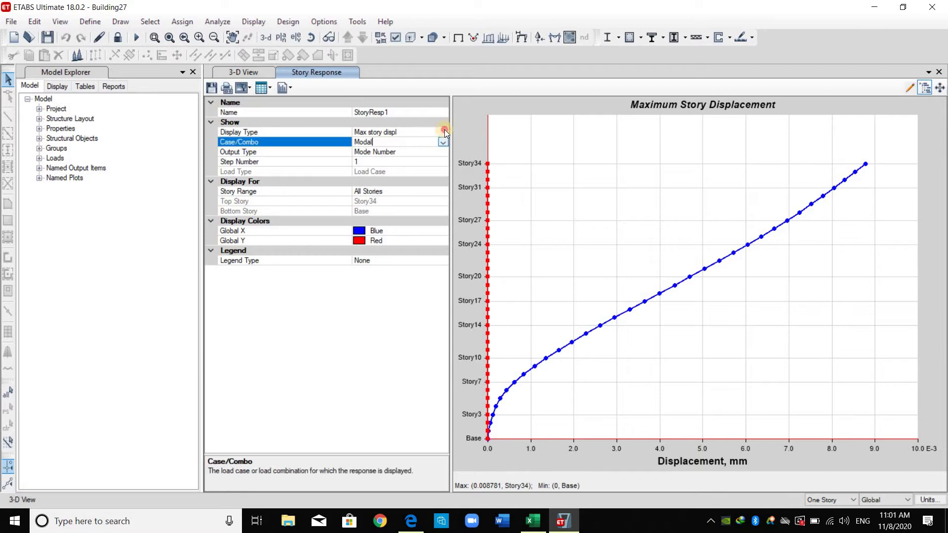
pyautogui.click(445, 129)
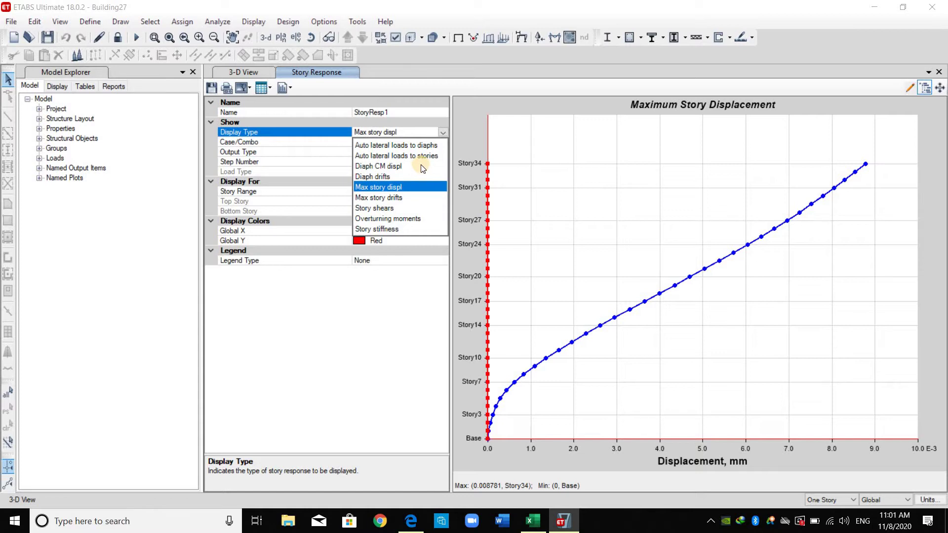
pyautogui.click(815, 118)
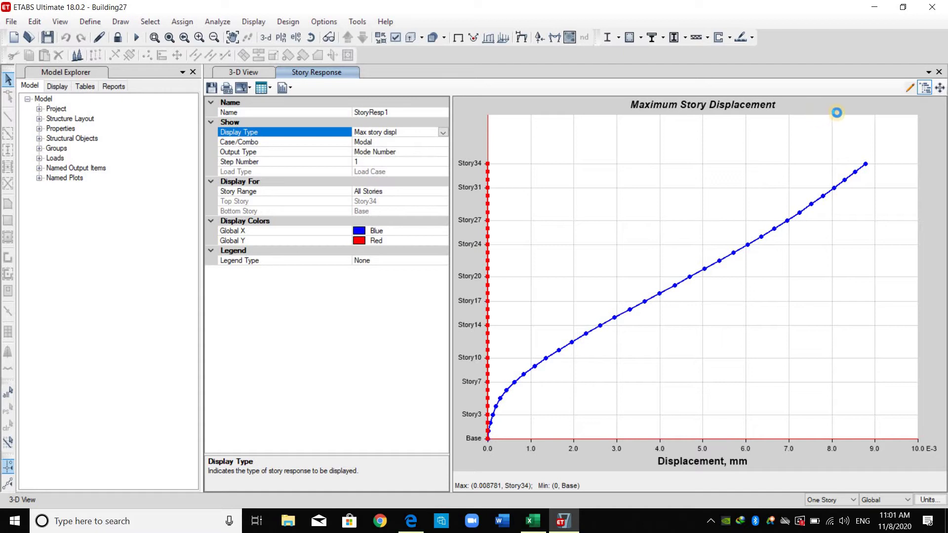
pyautogui.click(939, 72)
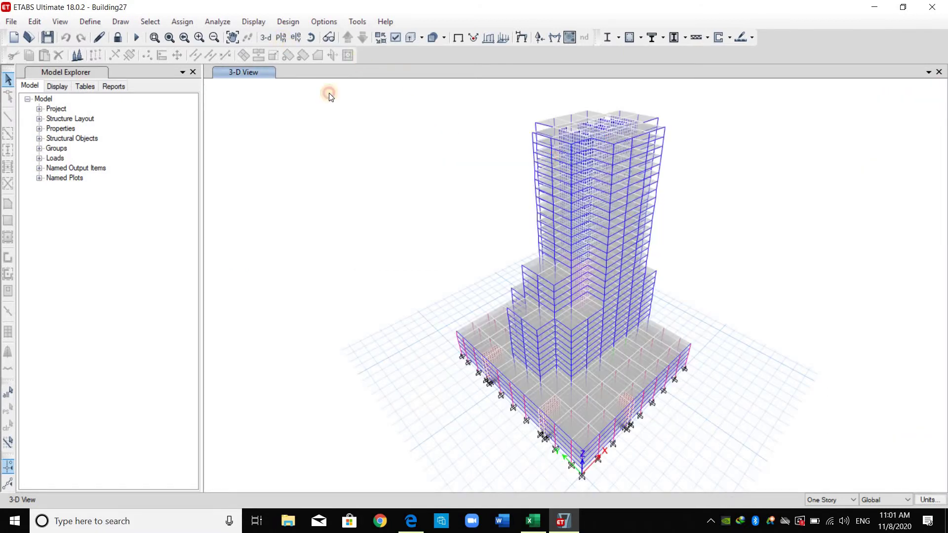
# Step: Display the Story34 plan view and set the story selection scope to All Stories
pyautogui.click(281, 37)
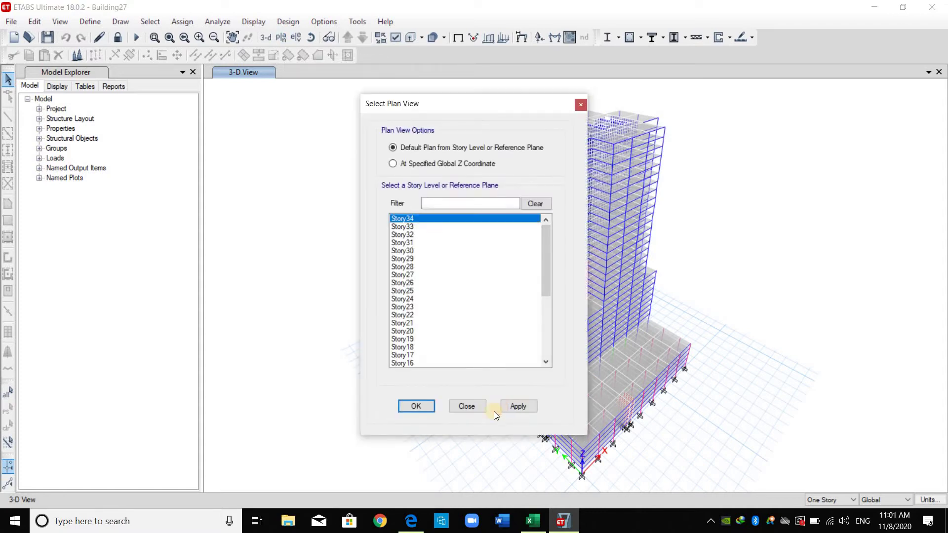
pyautogui.click(467, 406)
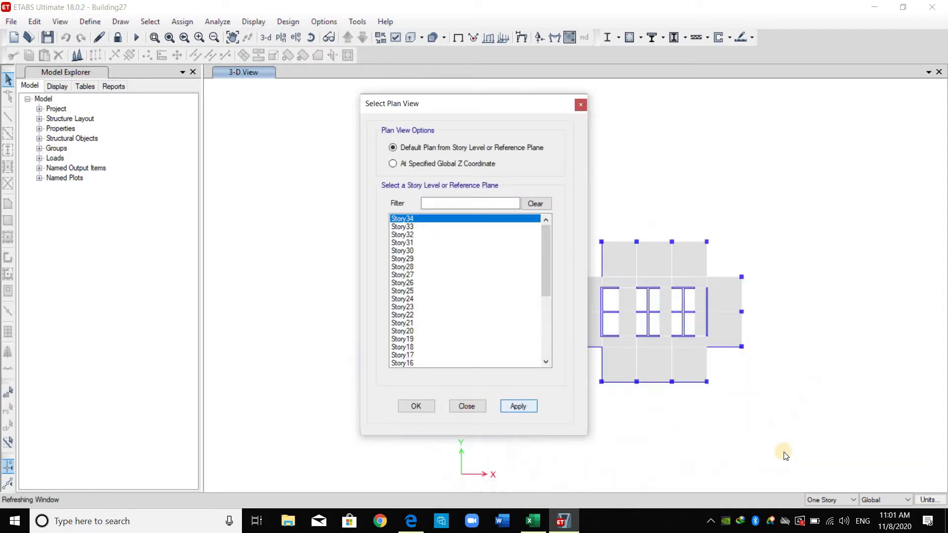
pyautogui.click(841, 501)
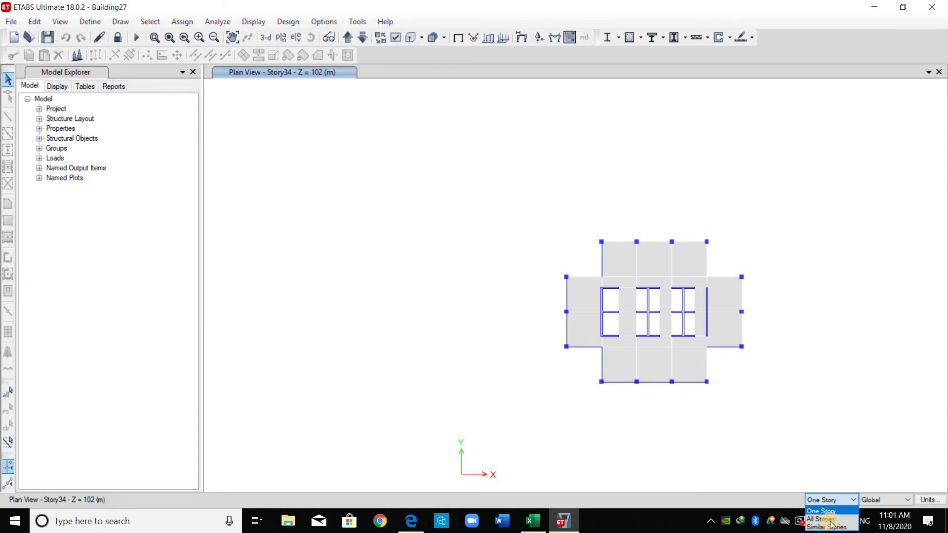
pyautogui.click(840, 513)
pyautogui.click(829, 500)
pyautogui.click(656, 319)
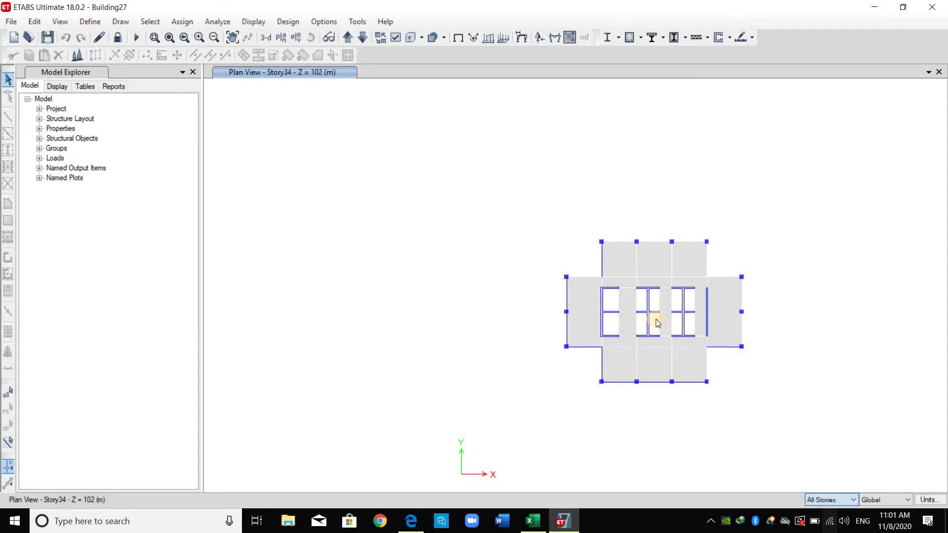
# Step: Select the joint at the outer end of the second core's middle wall through all stories and return to the 3D view
pyautogui.scroll(3, 641, 320)
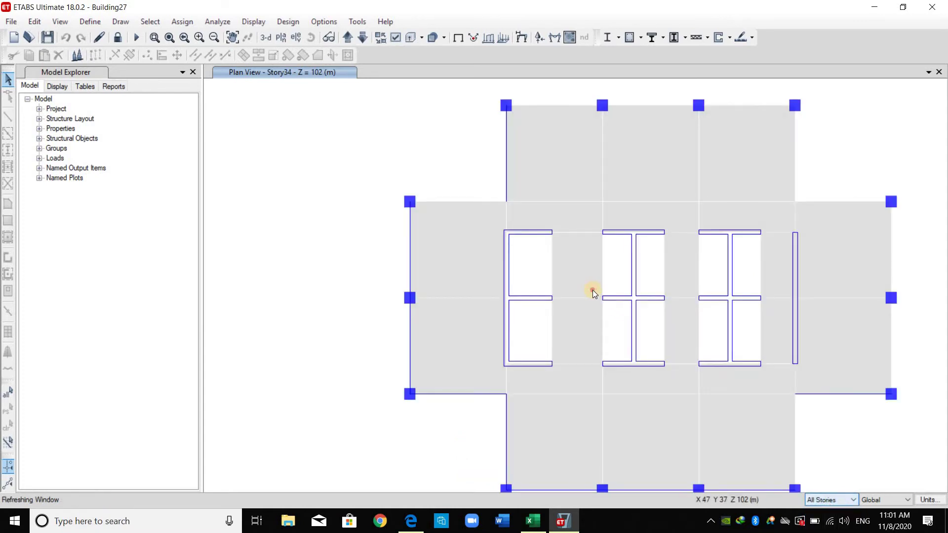
pyautogui.click(604, 302)
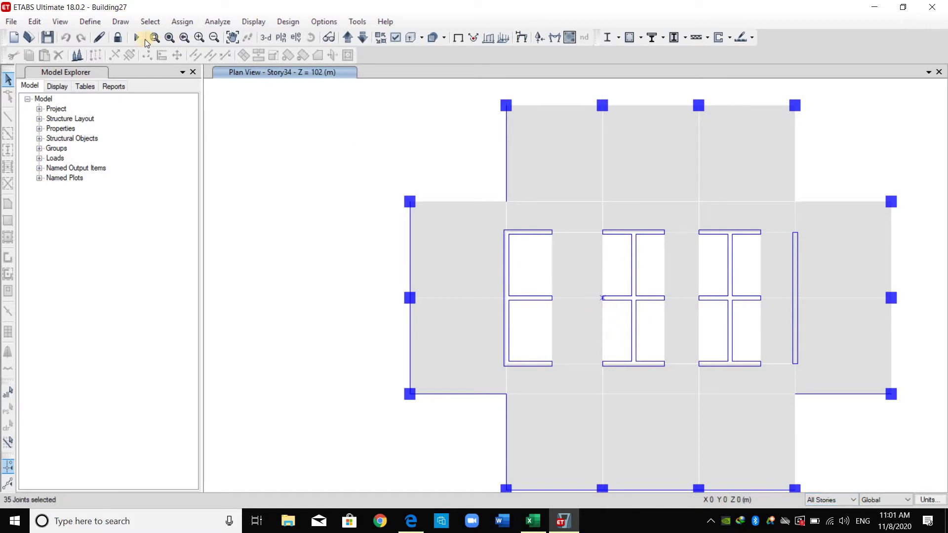
pyautogui.click(262, 33)
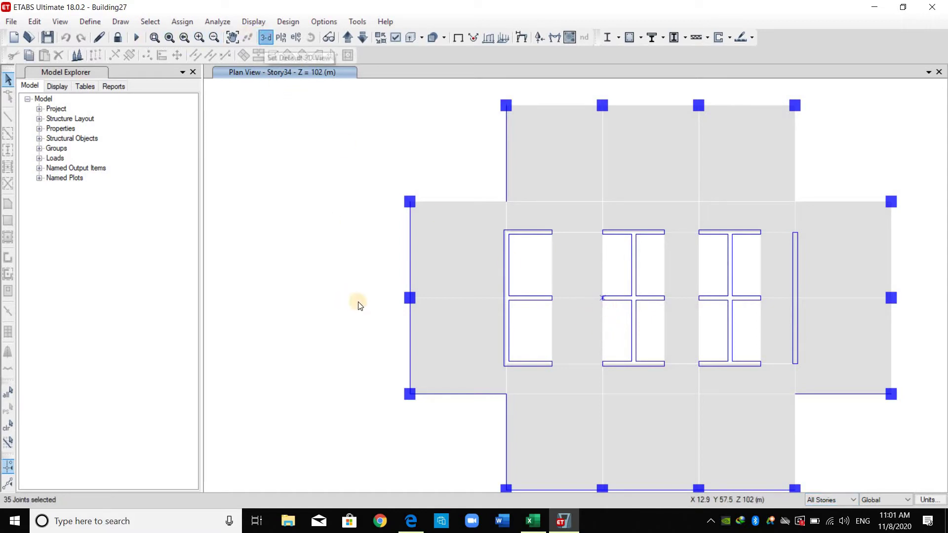
pyautogui.hotkey('ctrl', 'c')
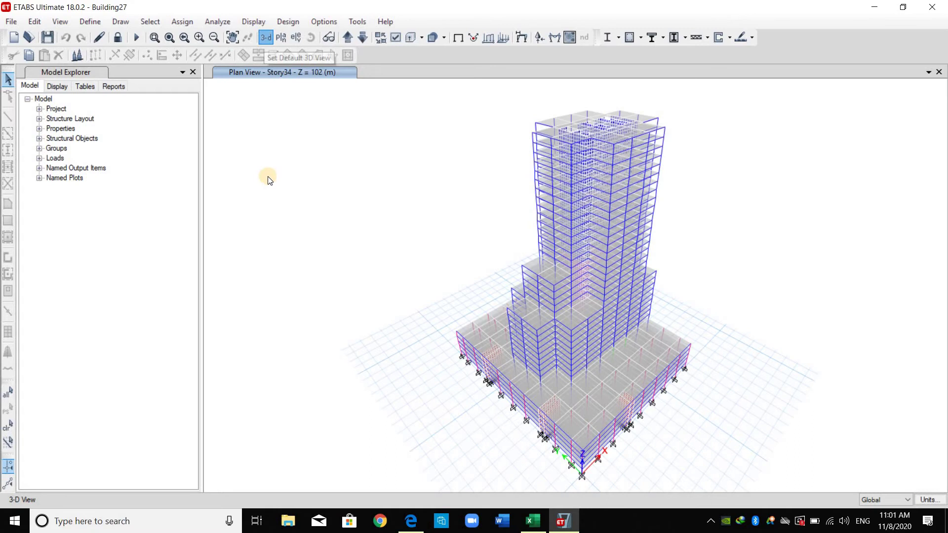
# Step: Choose the Joint Displacements table from the joint output analysis results for display
pyautogui.click(256, 22)
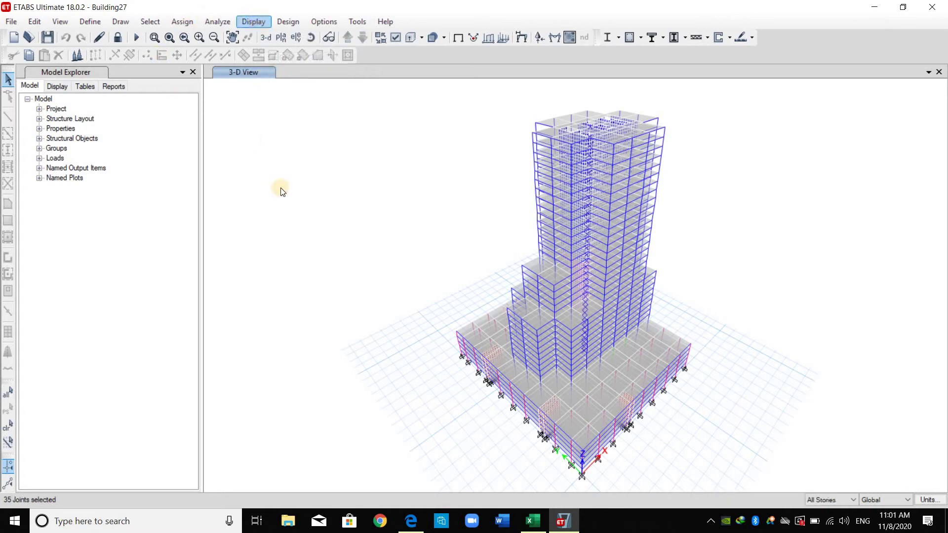
pyautogui.click(349, 325)
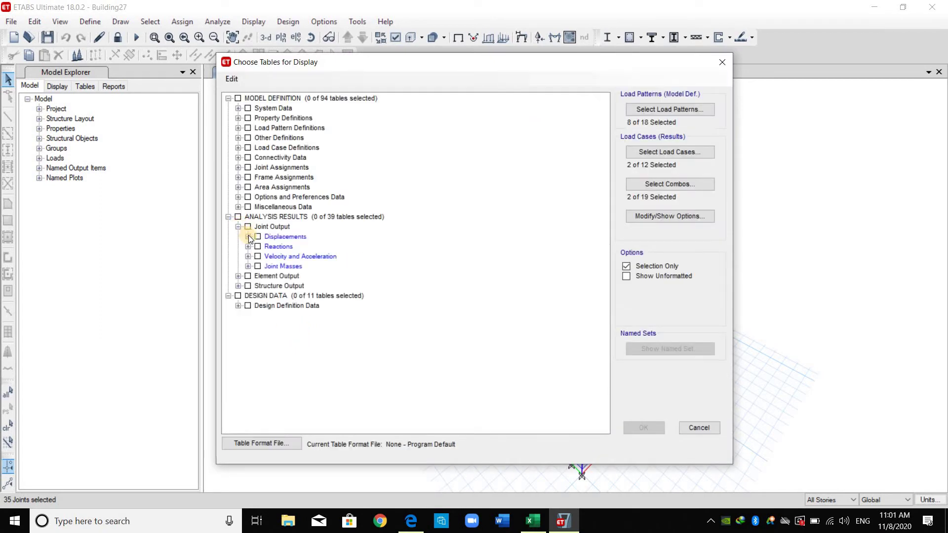
pyautogui.click(248, 236)
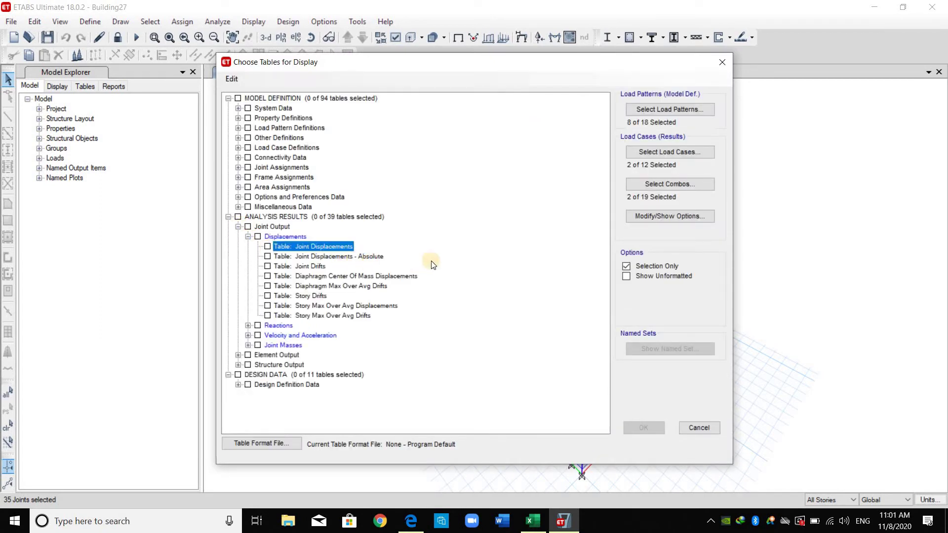
# Step: Limit the load patterns for the table output to EQX-Drift and EQY-Drift
pyautogui.click(669, 109)
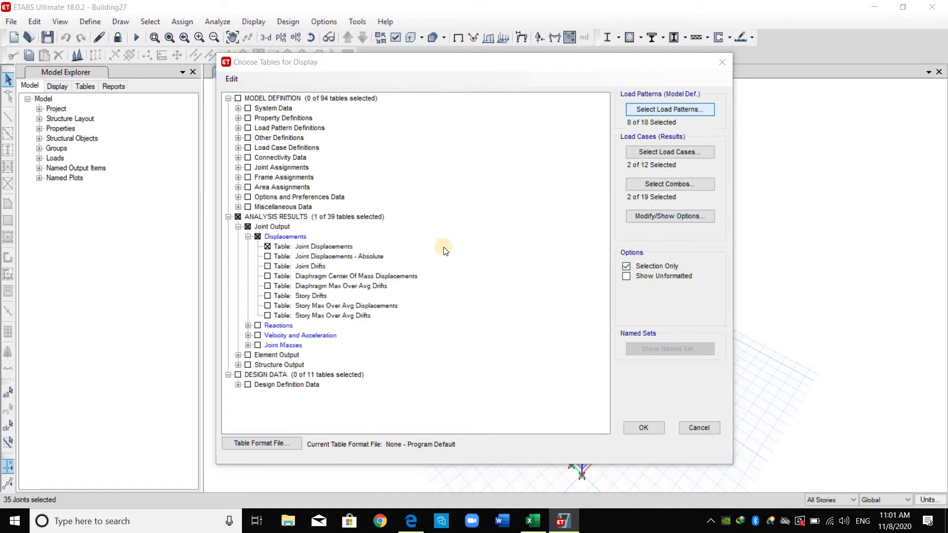
pyautogui.click(425, 280)
pyautogui.click(453, 241)
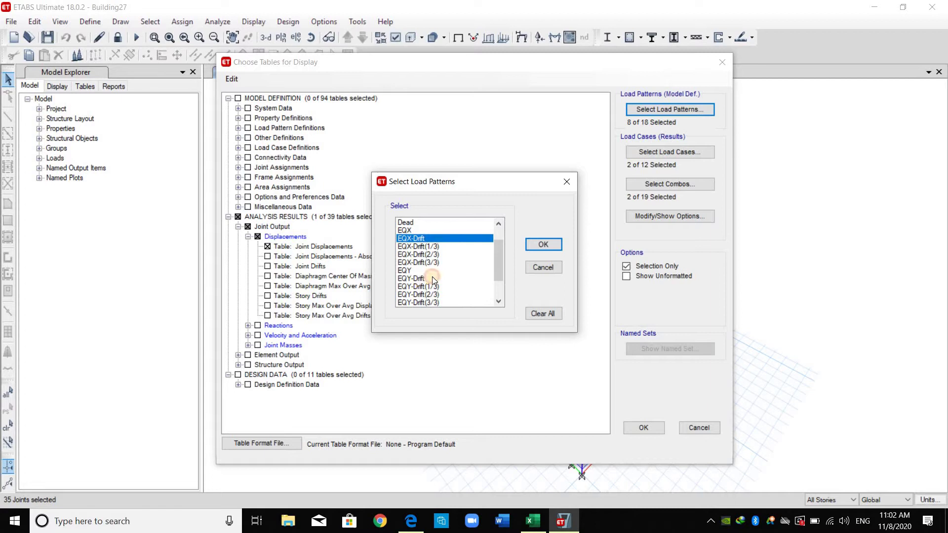
pyautogui.keyDown('ctrl'); pyautogui.click(431, 278); pyautogui.keyUp('ctrl')
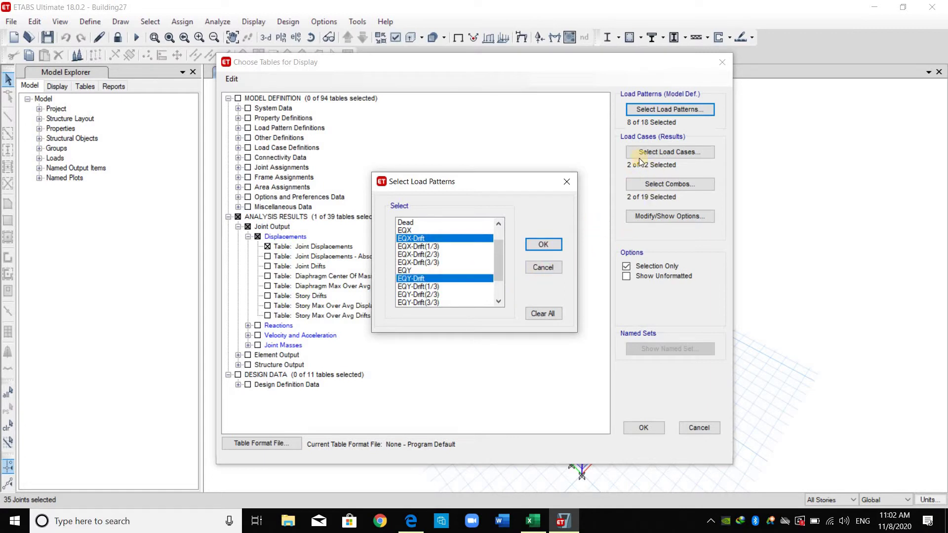
pyautogui.click(543, 244)
# Step: Keep the EQX-Drift and EQY-Drift load cases, clear all load combinations and display the Joint Displacements table
pyautogui.click(669, 152)
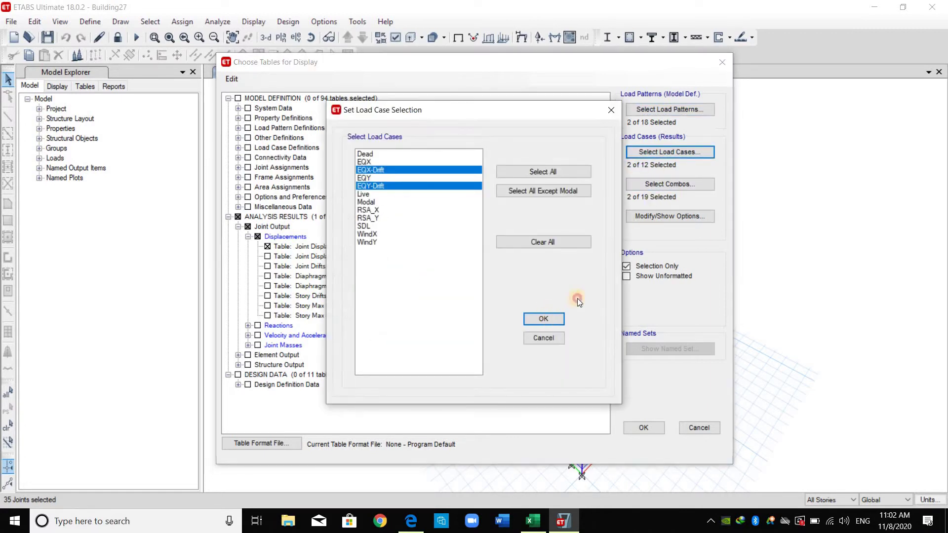
pyautogui.click(543, 319)
pyautogui.click(670, 184)
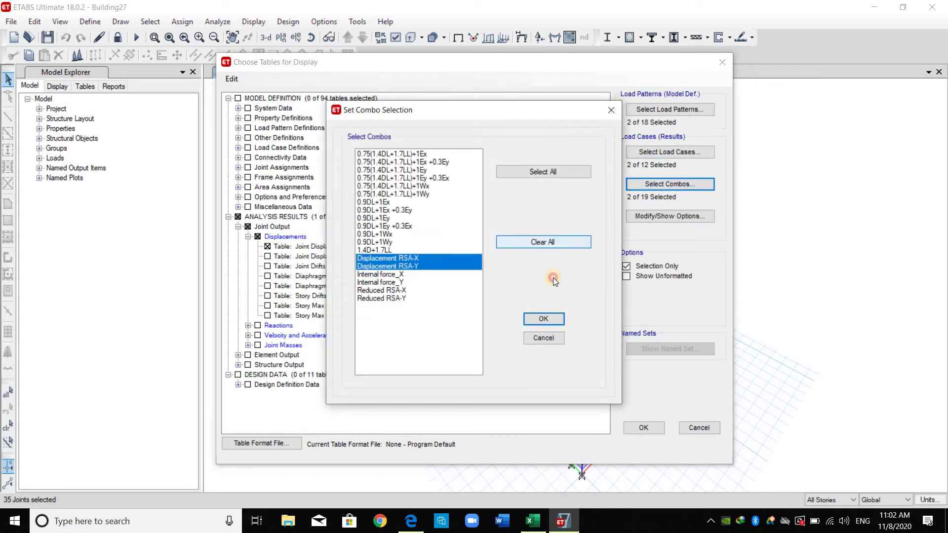
pyautogui.click(543, 242)
pyautogui.click(544, 318)
pyautogui.click(646, 426)
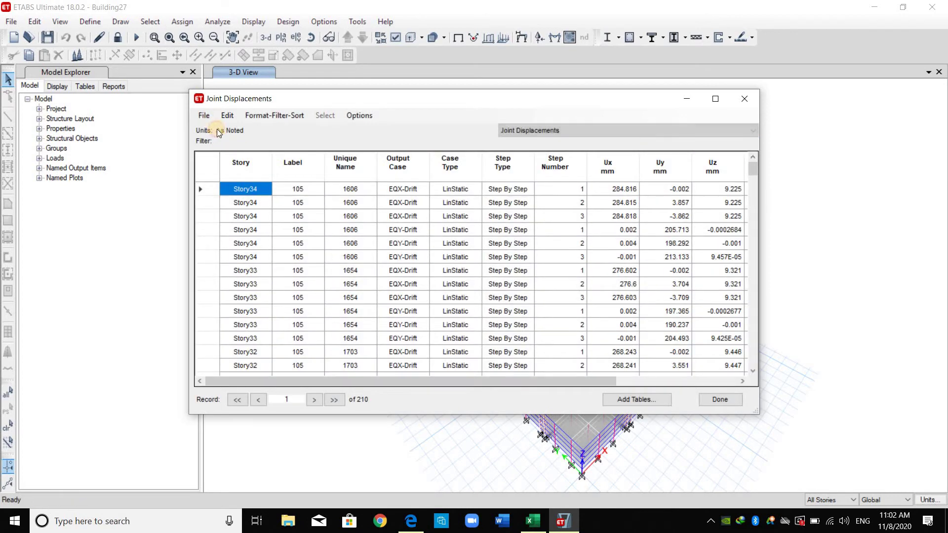
# Step: Export the Joint Displacements table to Excel and center the contents of the whole sheet horizontally
pyautogui.click(204, 115)
pyautogui.click(430, 129)
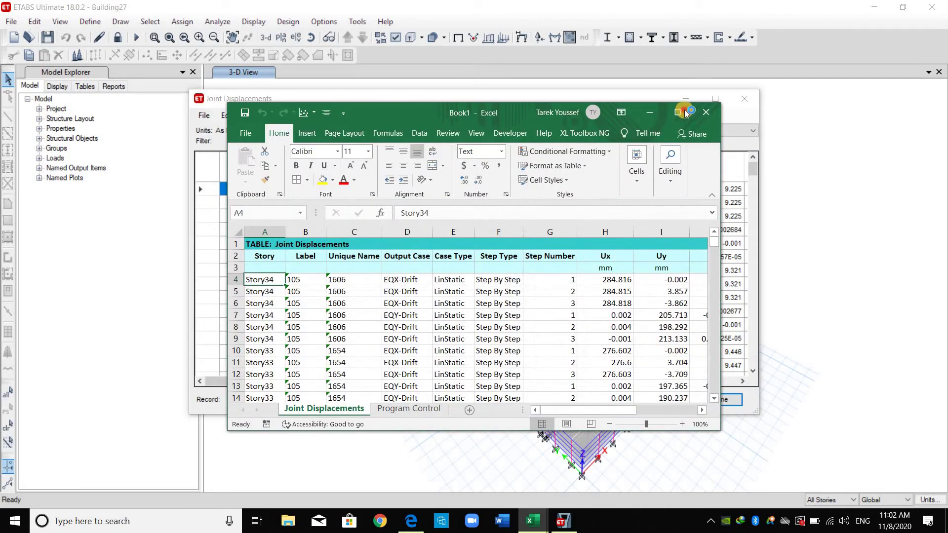
pyautogui.click(677, 112)
pyautogui.click(11, 129)
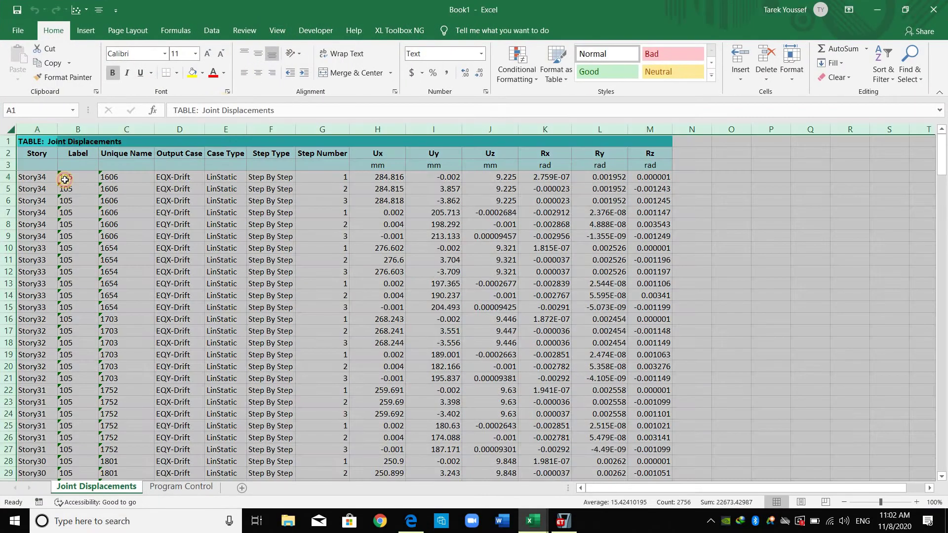
pyautogui.click(257, 73)
# Step: Add filters to the header row of the exported table from Story to Rz
pyautogui.moveTo(37, 155); pyautogui.dragTo(653, 154)
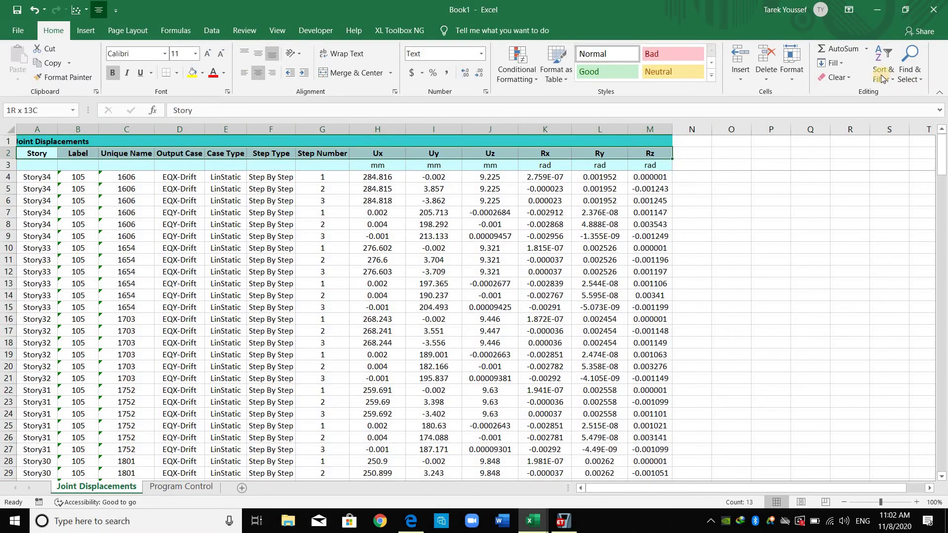
pyautogui.click(881, 74)
pyautogui.click(883, 138)
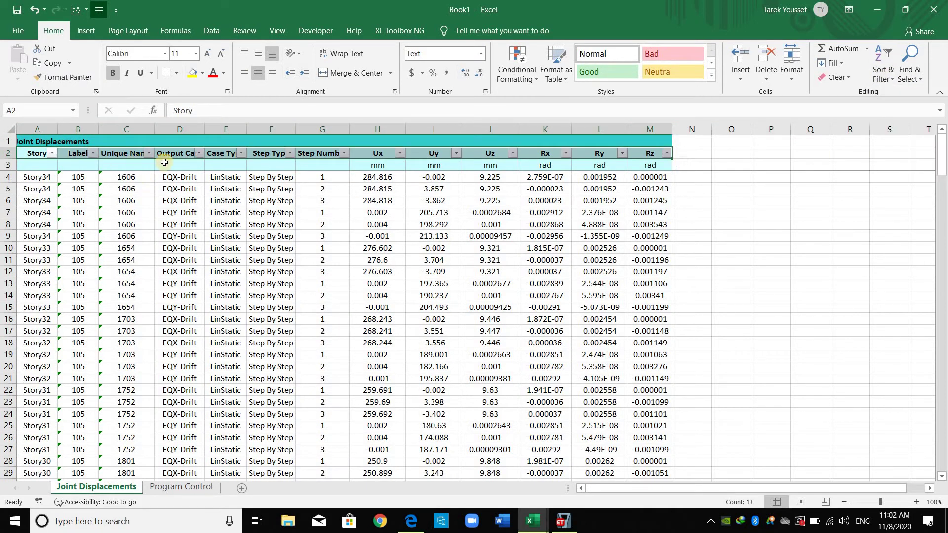
# Step: Filter the Output Case column to show only the EQX-Drift rows
pyautogui.click(85, 177)
pyautogui.click(198, 154)
pyautogui.click(102, 289)
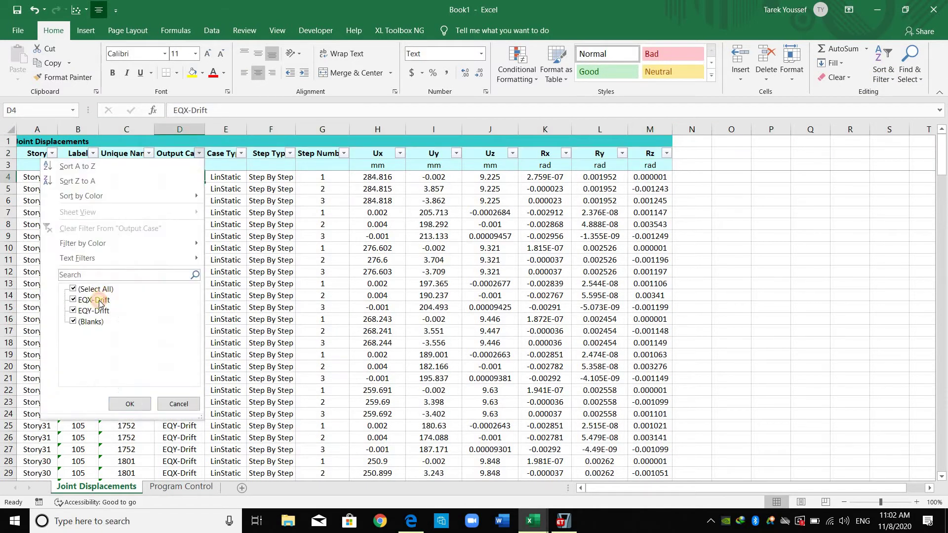
pyautogui.click(98, 300)
pyautogui.click(130, 401)
pyautogui.press('Return')
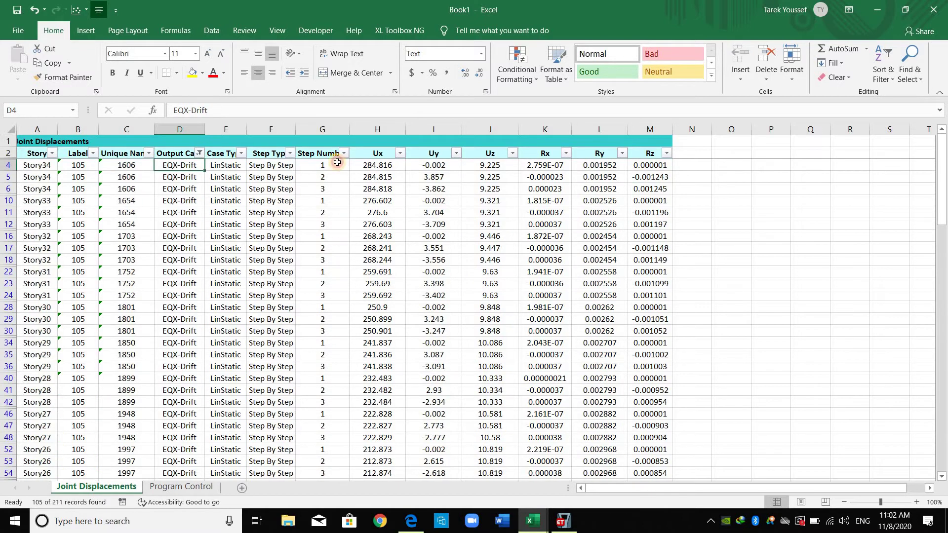
# Step: Filter the Step Number column to show only step 1
pyautogui.press('Right')
pyautogui.press('Right')
pyautogui.press('Right')
pyautogui.press('Down')
pyautogui.click(344, 154)
pyautogui.click(225, 289)
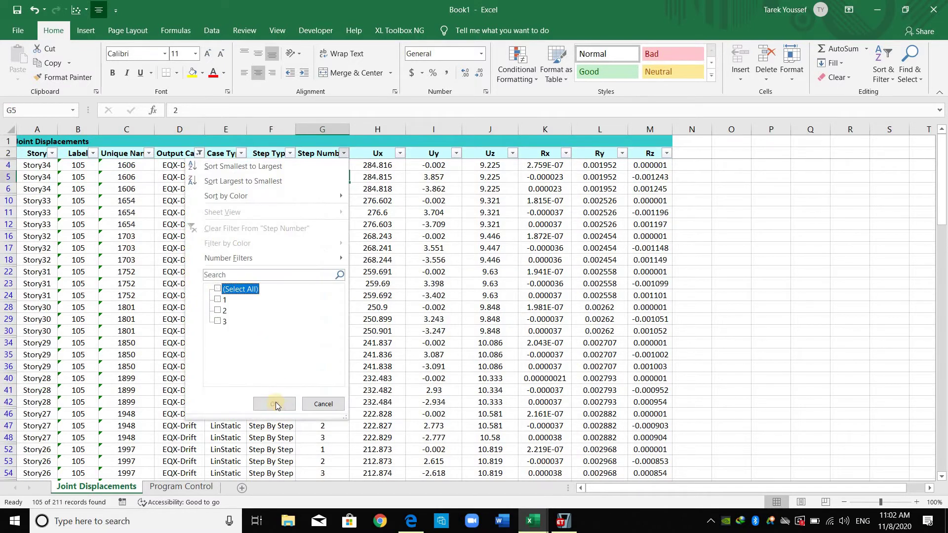
pyautogui.click(225, 299)
pyautogui.click(275, 403)
# Step: Copy the filtered Ux displacements from Story34 to Story1 and switch to the Story Drift Determination sheet of the Cal.Building27 workbook
pyautogui.click(387, 168)
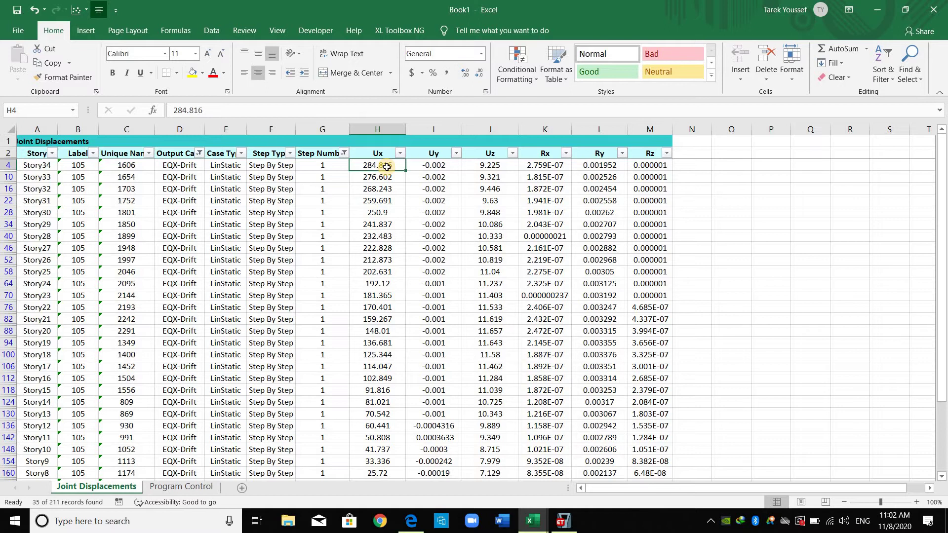
pyautogui.hotkey('ctrl', 'shift', 'Down')
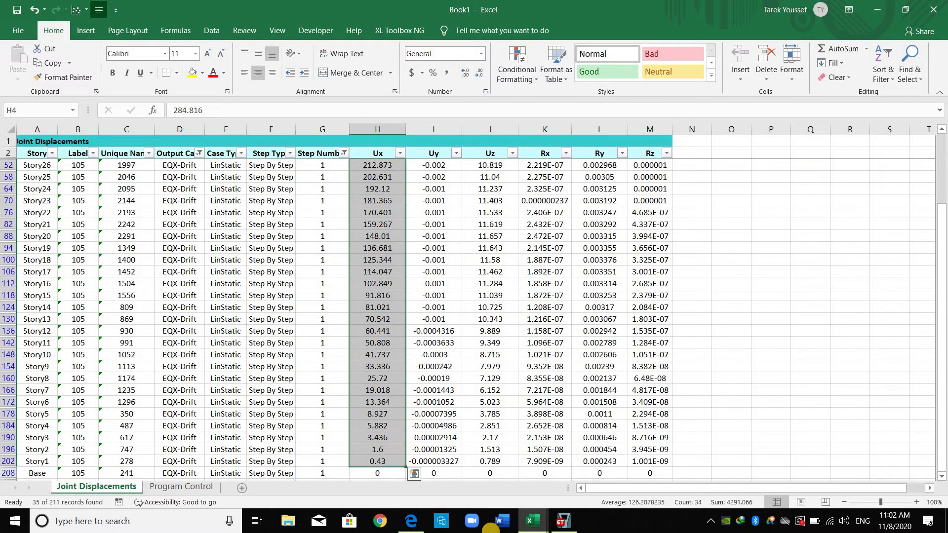
pyautogui.hotkey('ctrl', 'c')
pyautogui.click(537, 523)
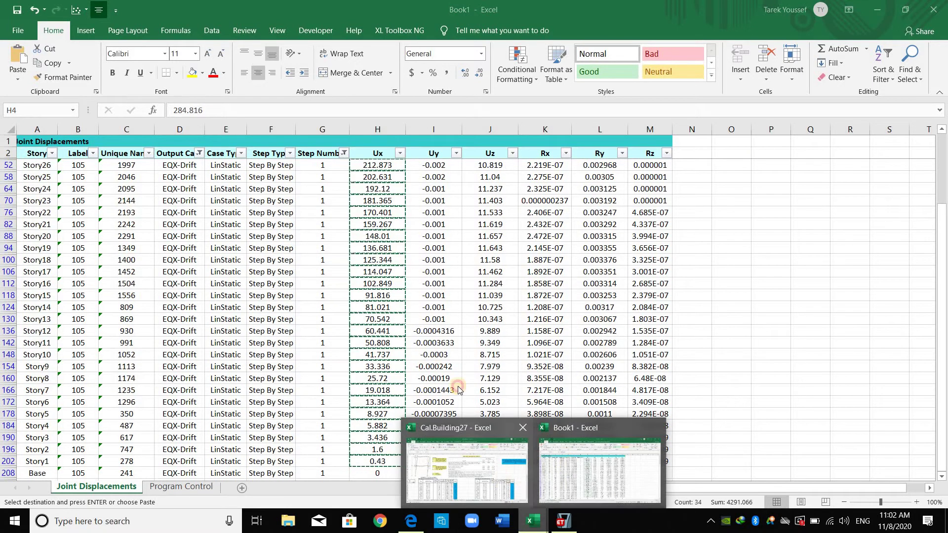
pyautogui.click(466, 464)
pyautogui.click(442, 366)
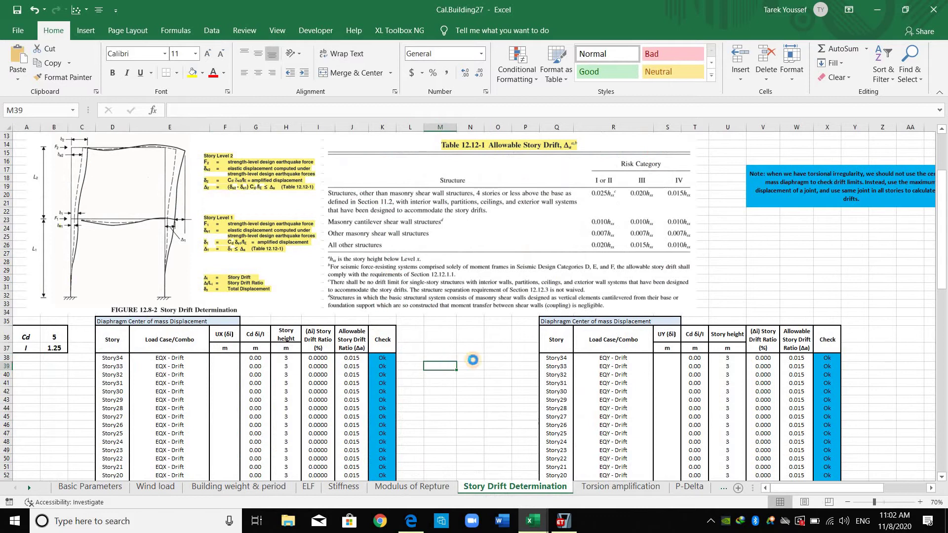
# Step: Paste the Ux displacements from M38 down and convert them to metres with =M38/1000 filled from N38 to N71
pyautogui.click(440, 357)
pyautogui.hotkey('ctrl', 'v')
pyautogui.click(470, 358)
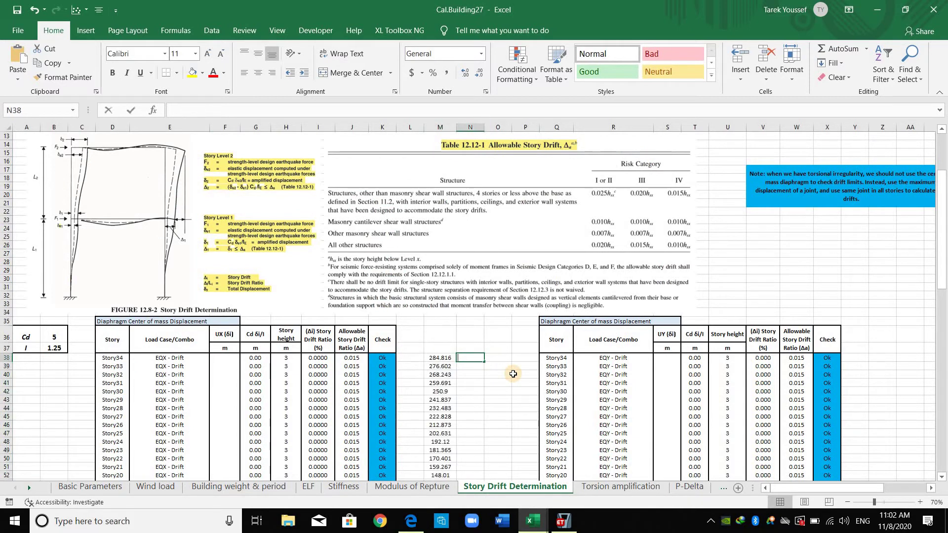
pyautogui.write('=M38/1000')
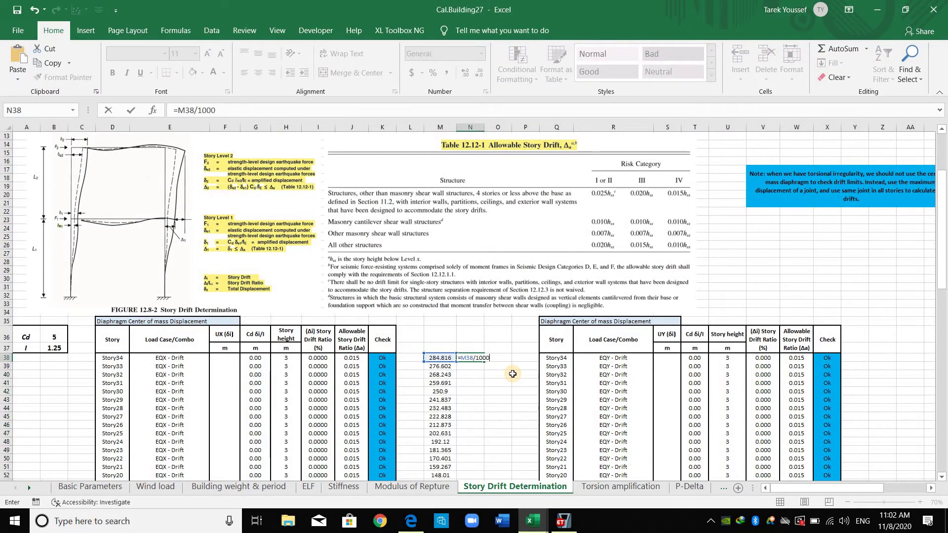
pyautogui.press('Return')
pyautogui.click(473, 357)
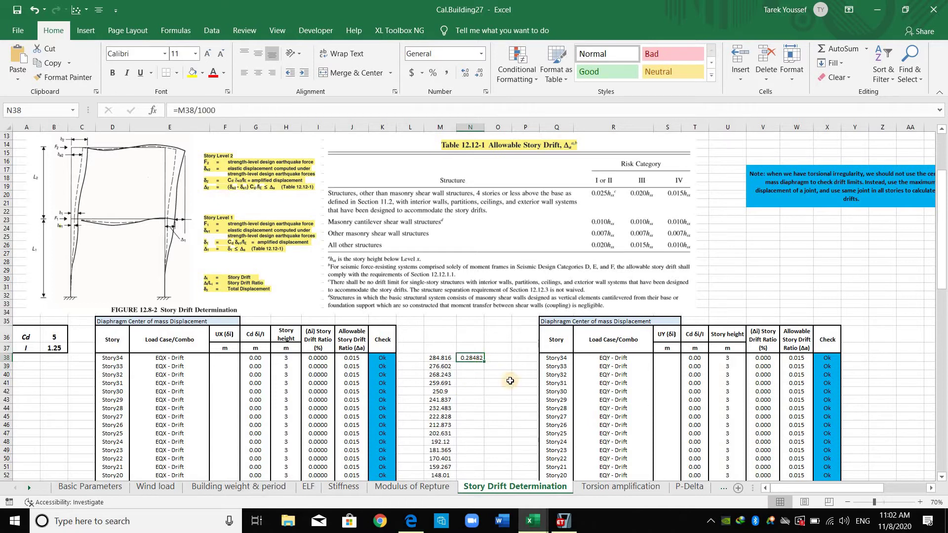
pyautogui.doubleClick(483, 361)
pyautogui.scroll(-8, 520, 382)
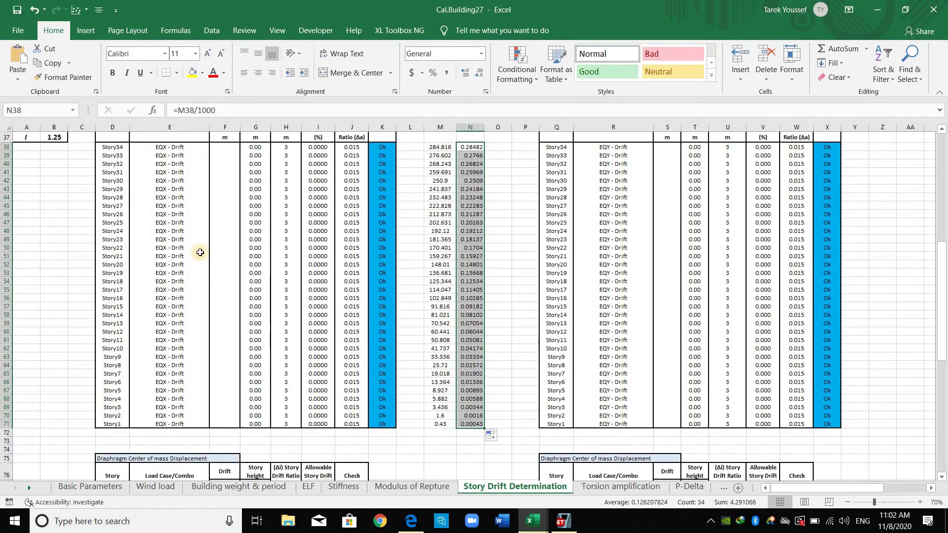
# Step: Copy the converted displacements N38:N71 and paste them as values into the UX (δi) column from F38 of the EQX table
pyautogui.hotkey('ctrl', 'c')
pyautogui.scroll(3, 198, 249)
pyautogui.click(226, 232)
pyautogui.click(17, 80)
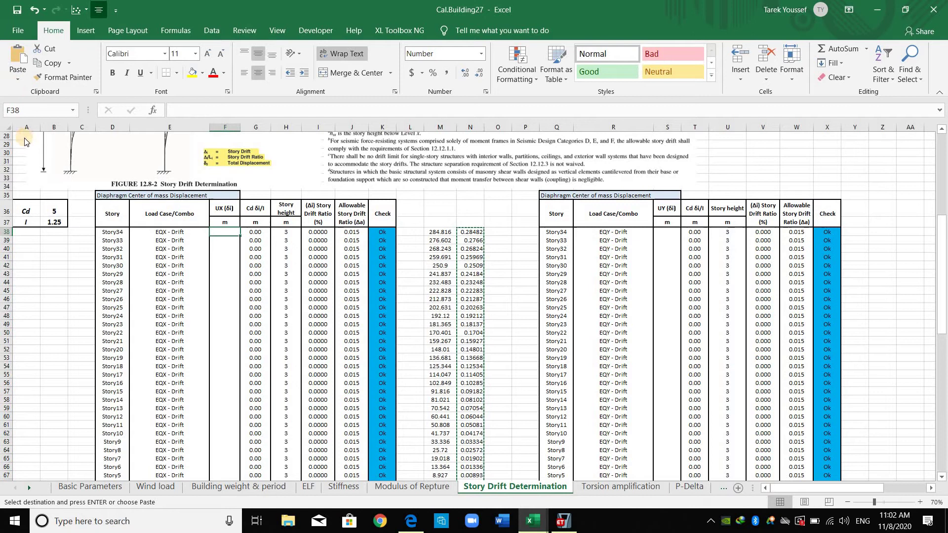
pyautogui.click(16, 161)
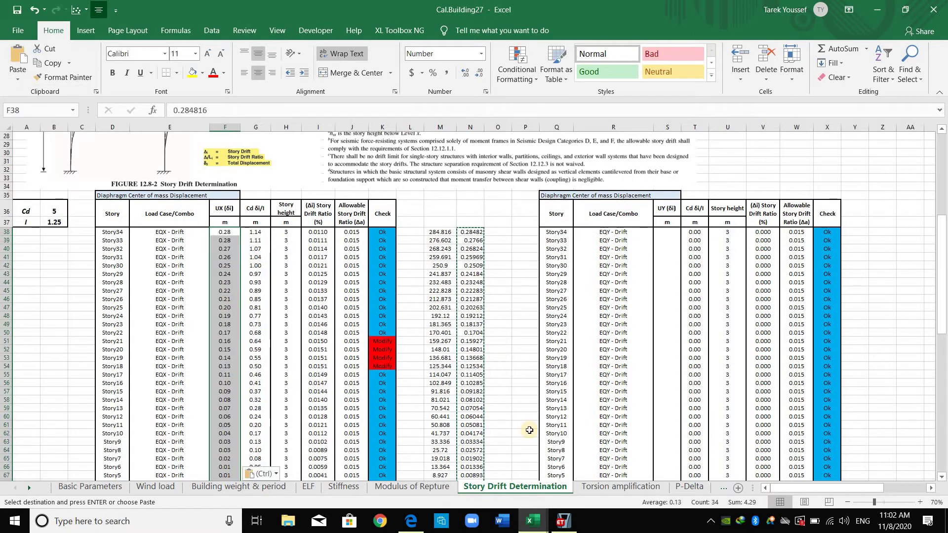
pyautogui.click(498, 340)
pyautogui.press('Escape')
# Step: Switch to the Book1 workbook and change the Output Case filter to show only the EQY-Drift rows
pyautogui.click(532, 521)
pyautogui.click(587, 484)
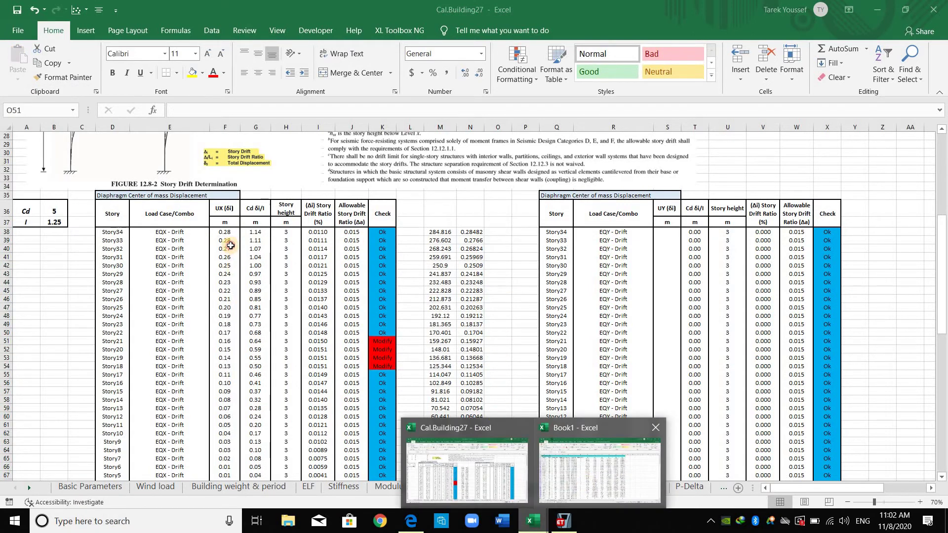
pyautogui.click(225, 248)
pyautogui.scroll(2, 202, 179)
pyautogui.click(178, 178)
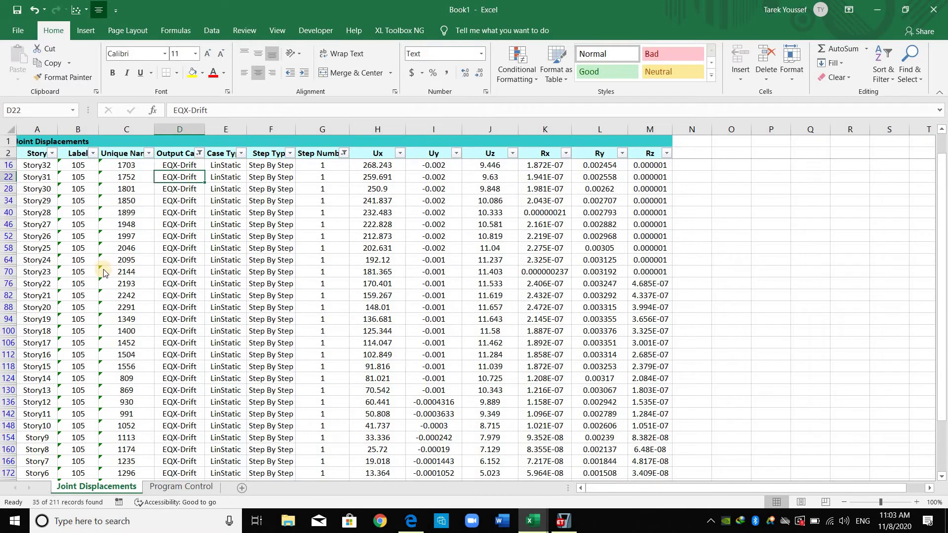
pyautogui.hotkey('alt', 'Down')
pyautogui.click(94, 300)
pyautogui.click(94, 310)
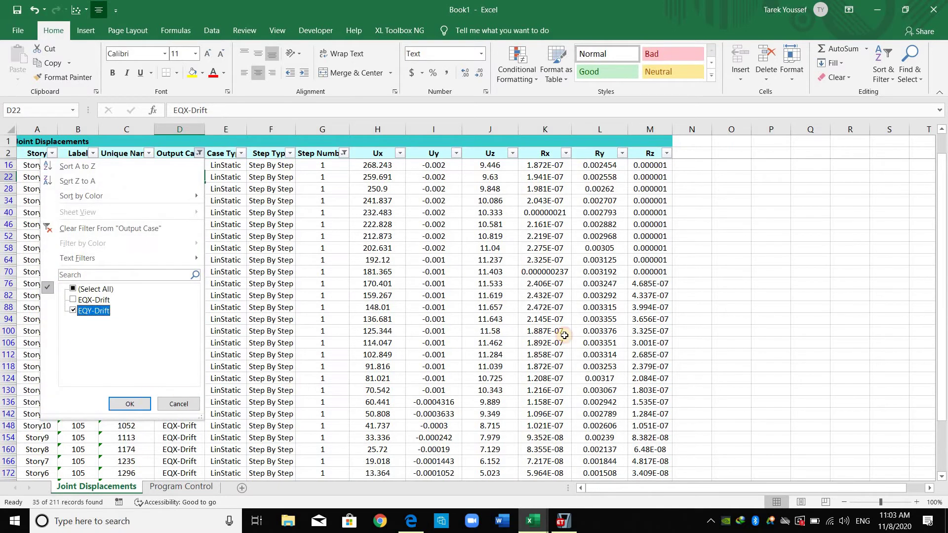
pyautogui.click(136, 403)
pyautogui.scroll(1, 942, 291)
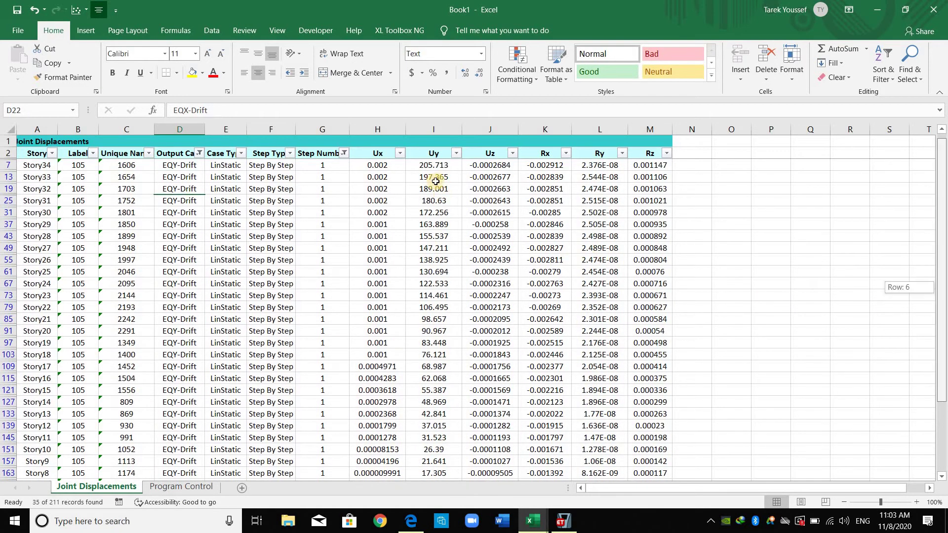
# Step: Copy the filtered Uy displacements from Story34 to Story1 and paste them over the helper values from M38 in the Cal.Building27 workbook
pyautogui.moveTo(435, 167); pyautogui.dragTo(437, 462)
pyautogui.hotkey('ctrl', 'c')
pyautogui.click(531, 525)
pyautogui.click(474, 464)
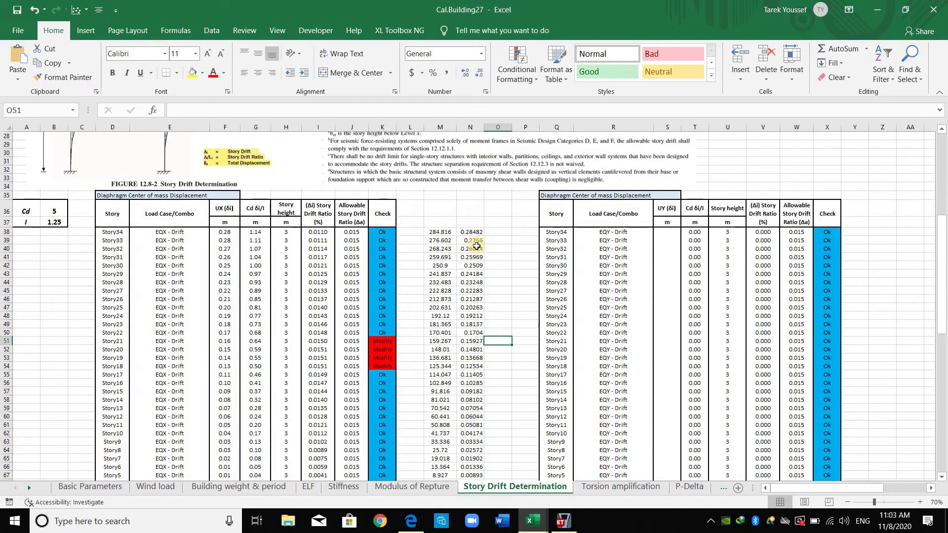
pyautogui.click(443, 232)
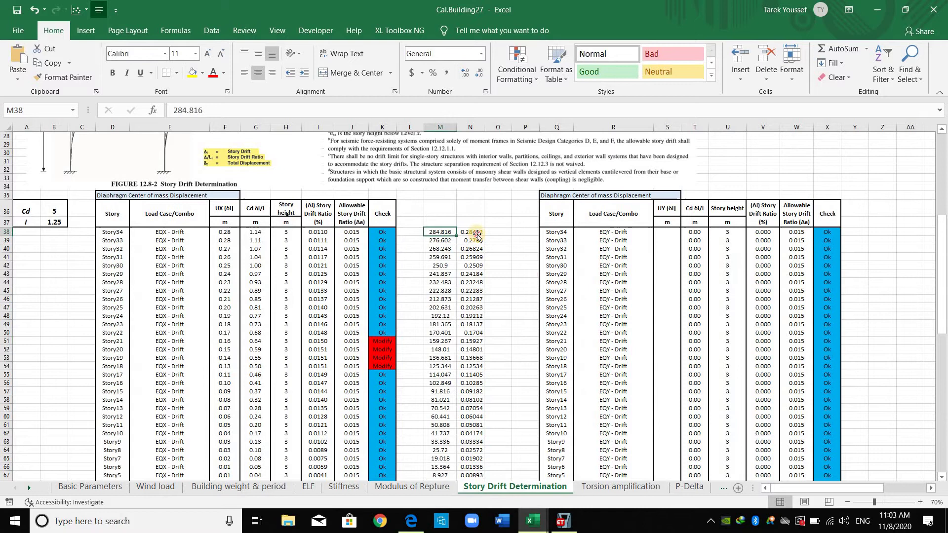
pyautogui.hotkey('ctrl', 'v')
# Step: Copy the converted Uy values N38:N71 and paste them as values into the UY (δi) column from S38 of the EQY table
pyautogui.press('Right')
pyautogui.hotkey('ctrl', 'shift', 'Down')
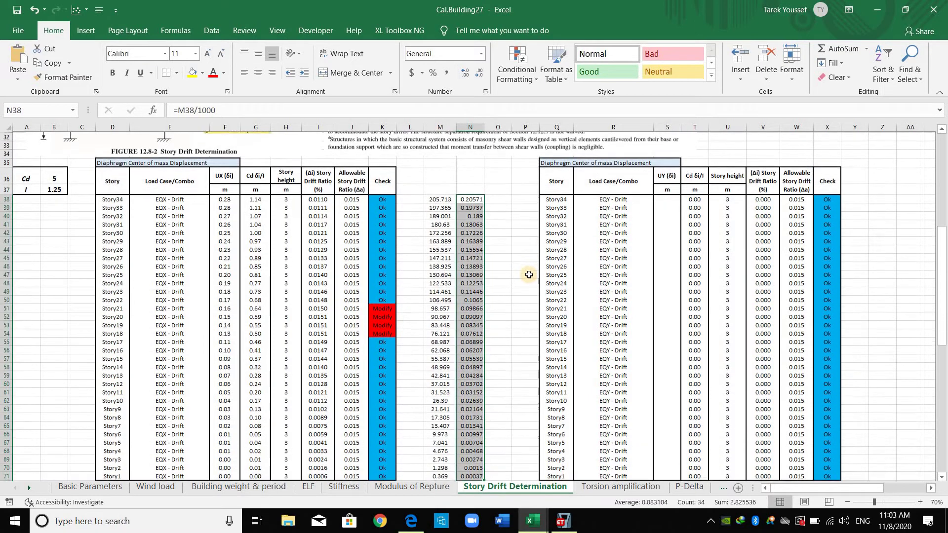
pyautogui.hotkey('ctrl', 'c')
pyautogui.click(668, 198)
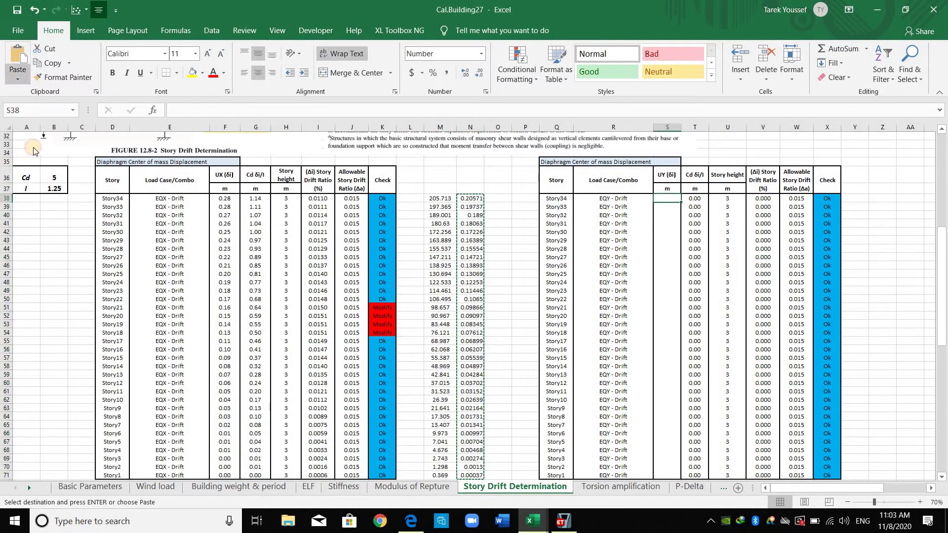
pyautogui.click(16, 79)
pyautogui.click(15, 161)
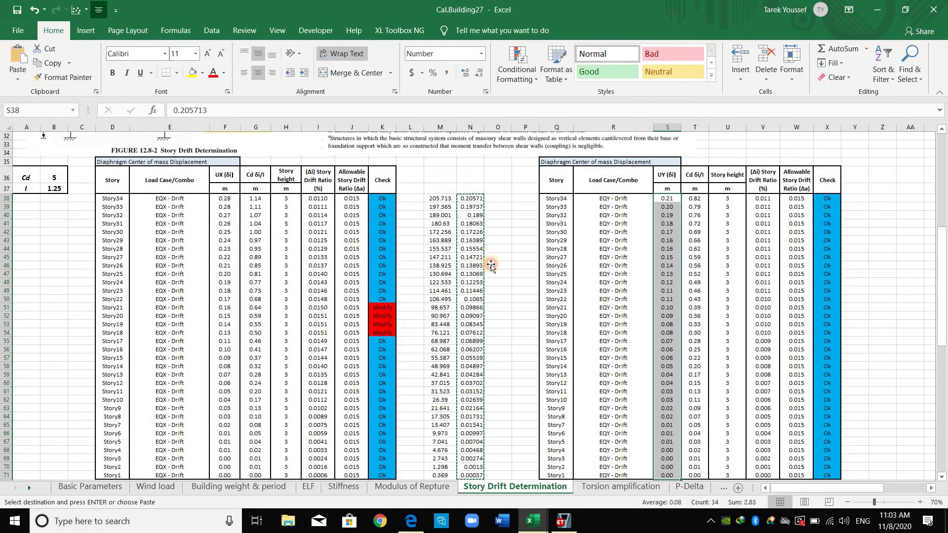
# Step: Clear the helper displacement values in columns M and N between the two drift tables
pyautogui.scroll(-5, 485, 255)
pyautogui.click(486, 253)
pyautogui.scroll(6, 486, 253)
pyautogui.press('Escape')
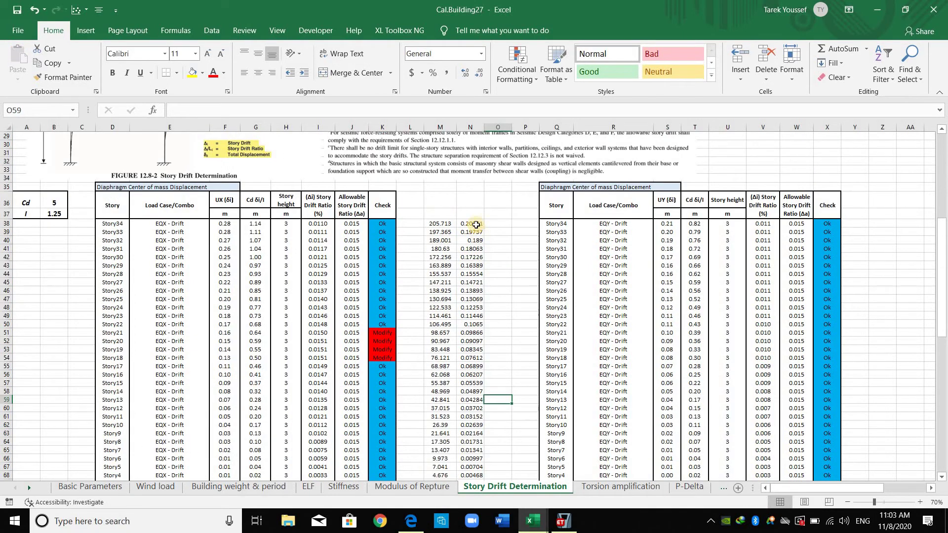
pyautogui.click(453, 216)
pyautogui.moveTo(486, 217); pyautogui.dragTo(444, 363)
# Step: Examine the check results of the EQX and EQY drift tables, especially Story21 to Story18, and the RSA displacement tables below them
pyautogui.moveTo(381, 320); pyautogui.dragTo(104, 301)
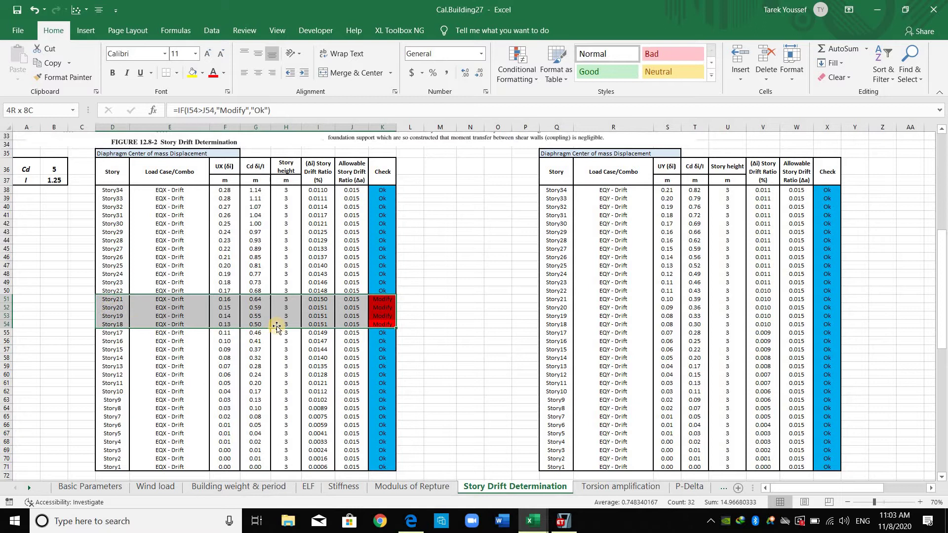
pyautogui.scroll(2, 321, 326)
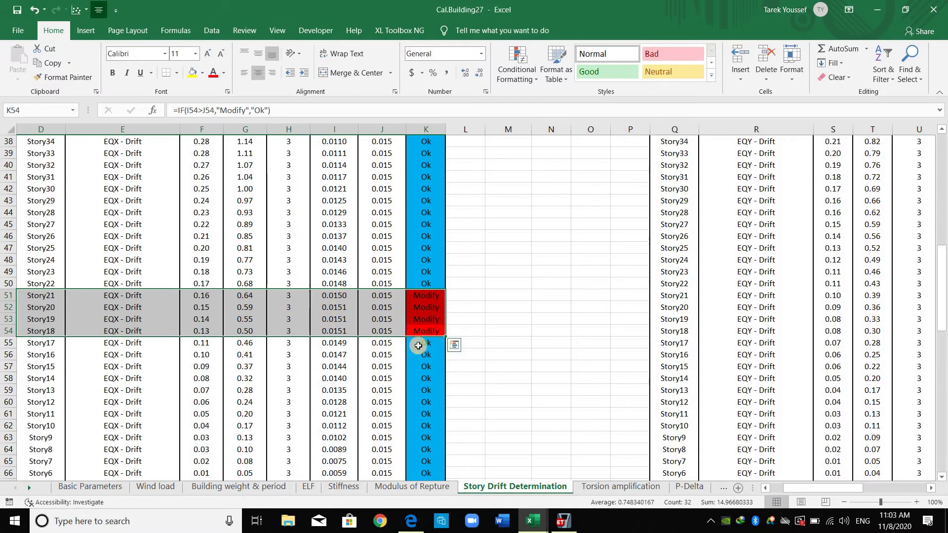
pyautogui.scroll(-2, 423, 326)
pyautogui.click(558, 379)
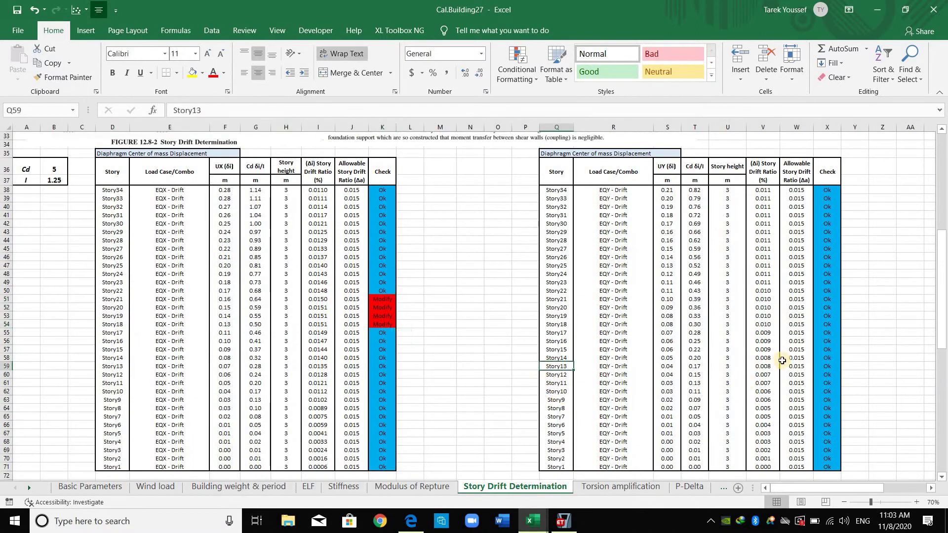
pyautogui.scroll(2, 764, 372)
pyautogui.scroll(-2, 754, 336)
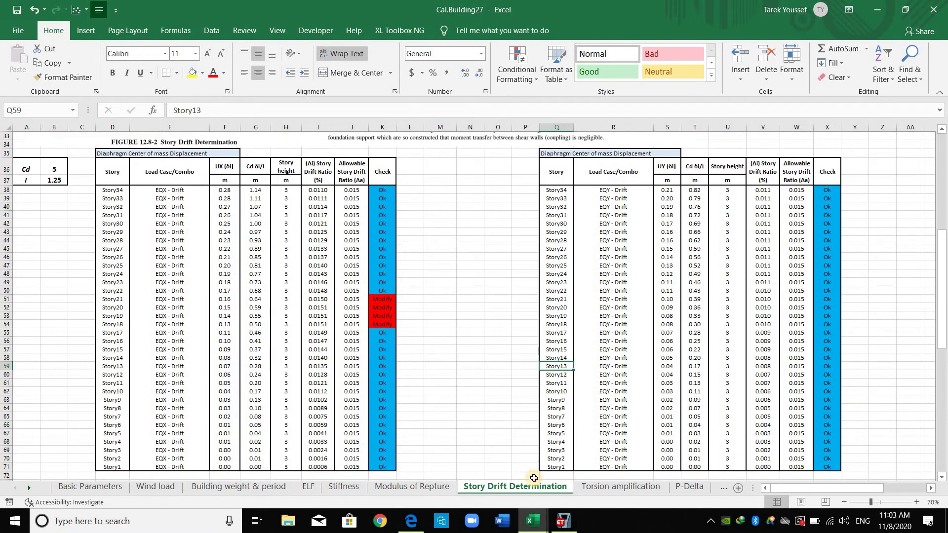
pyautogui.scroll(4, 503, 474)
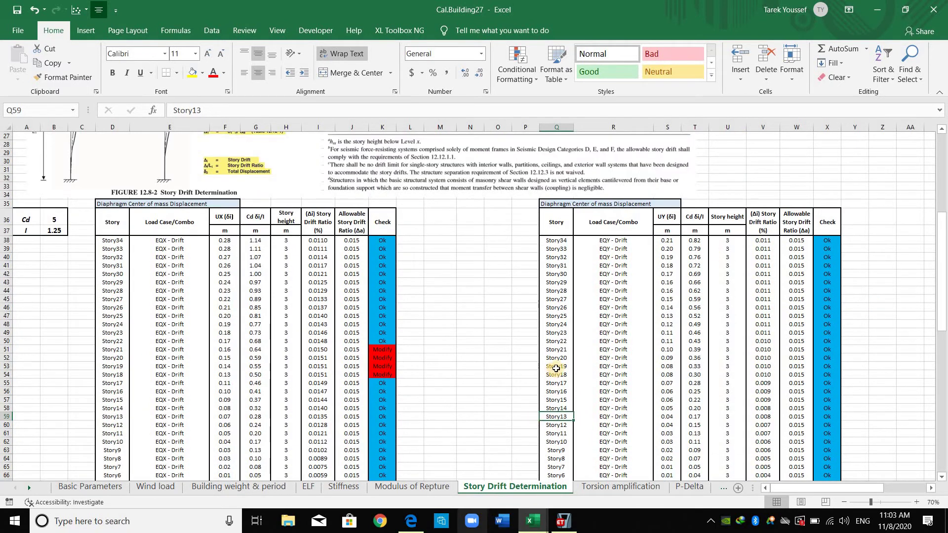
pyautogui.scroll(-7, 442, 408)
pyautogui.scroll(-4, 181, 373)
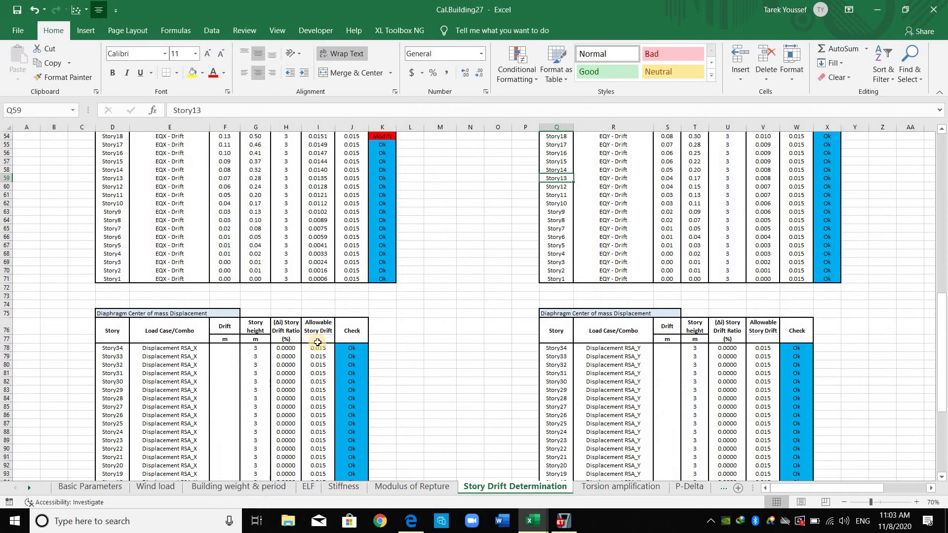
pyautogui.scroll(1, 433, 311)
pyautogui.scroll(7, 577, 530)
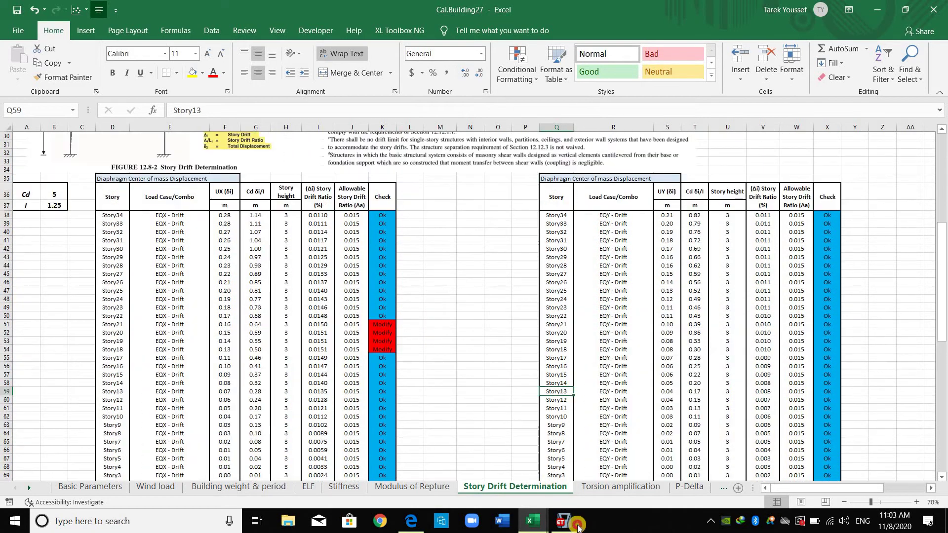
# Step: Switch to ETABS, close the exported tables window, and inspect the scale factor of the Displacement RSA-X load combination without changing it
pyautogui.click(568, 524)
pyautogui.click(731, 399)
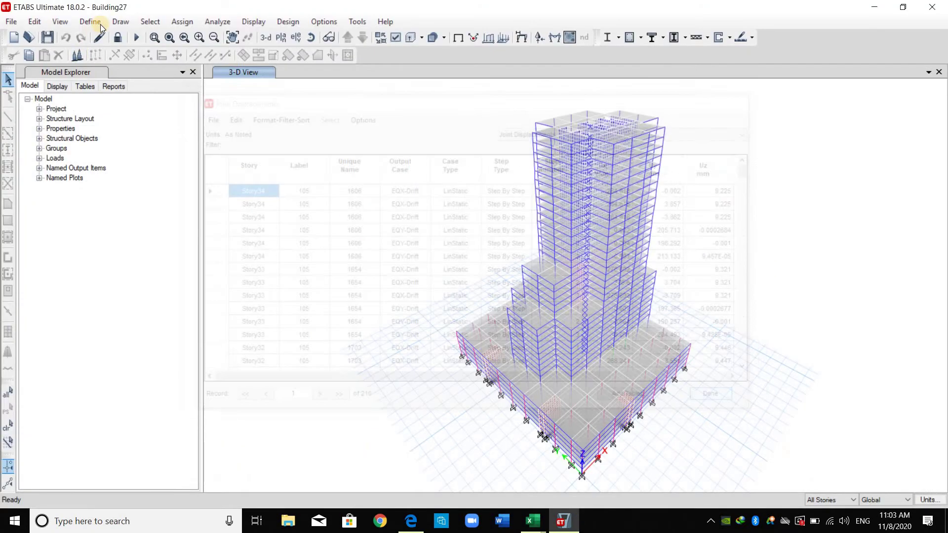
pyautogui.click(96, 21)
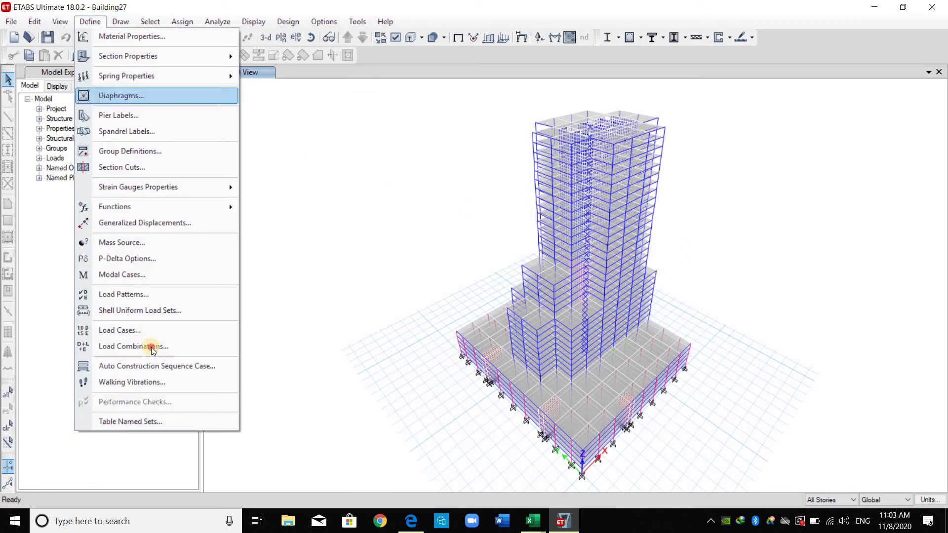
pyautogui.click(152, 346)
pyautogui.click(430, 308)
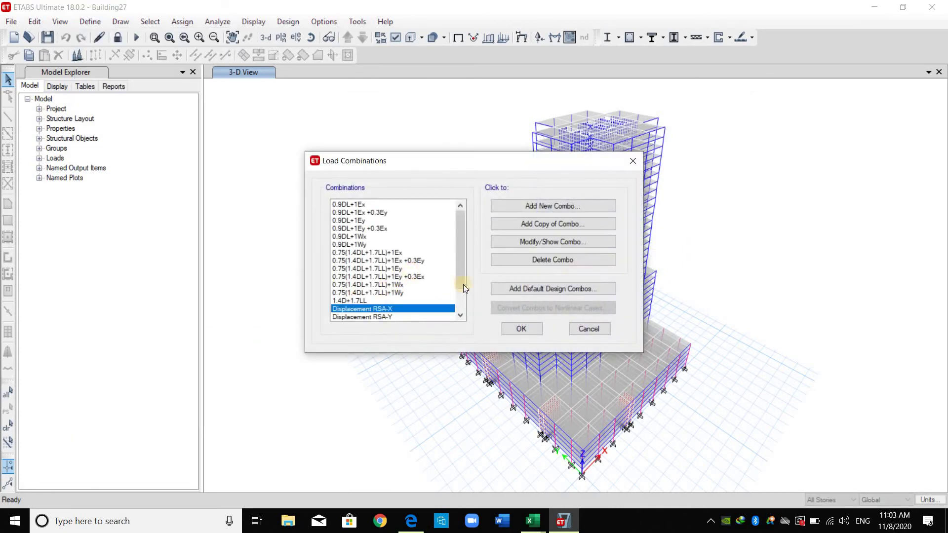
pyautogui.scroll(-1, 463, 285)
pyautogui.click(577, 241)
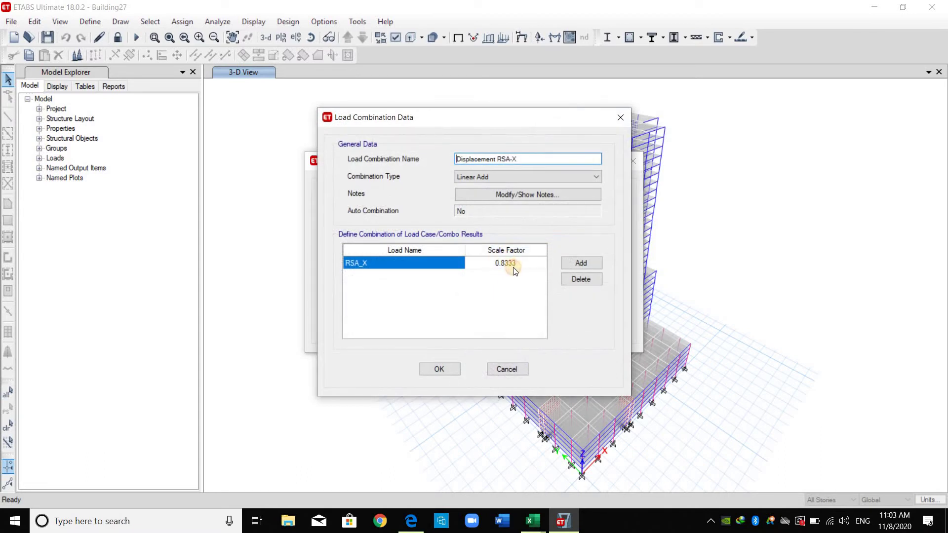
pyautogui.click(513, 264)
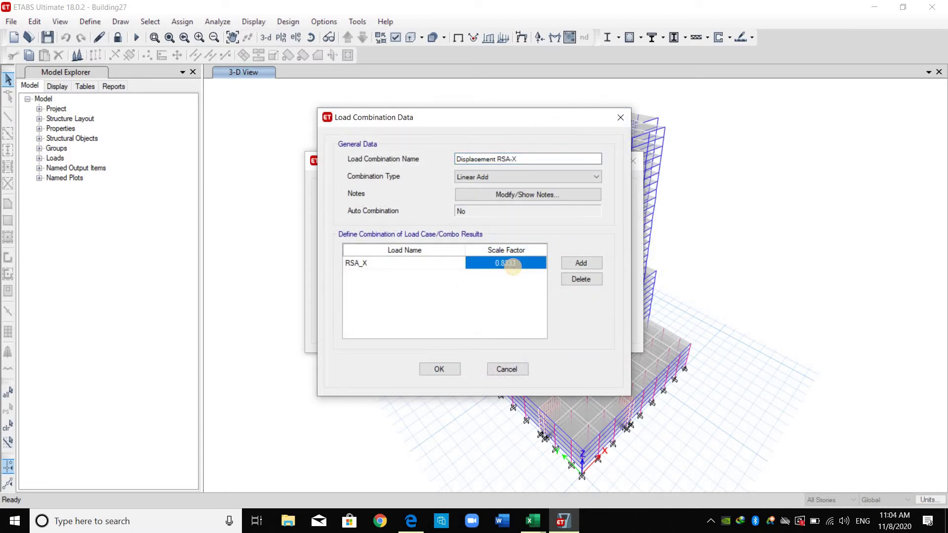
pyautogui.write('5')
pyautogui.click(506, 369)
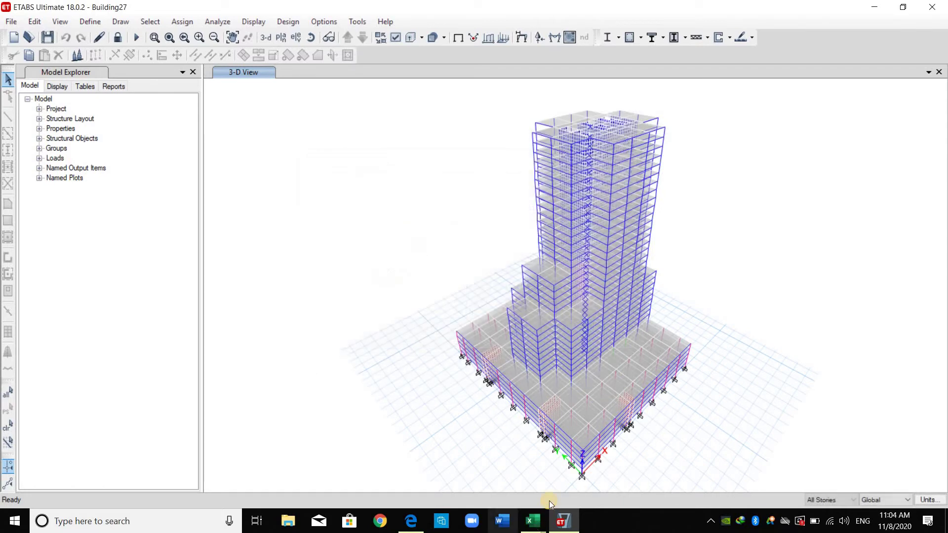
# Step: Return to the Cal.Building27 workbook and inspect the Story34 EQX formulas for Cd δi/I, story drift ratio and allowable drift ratio
pyautogui.click(533, 523)
pyautogui.click(502, 484)
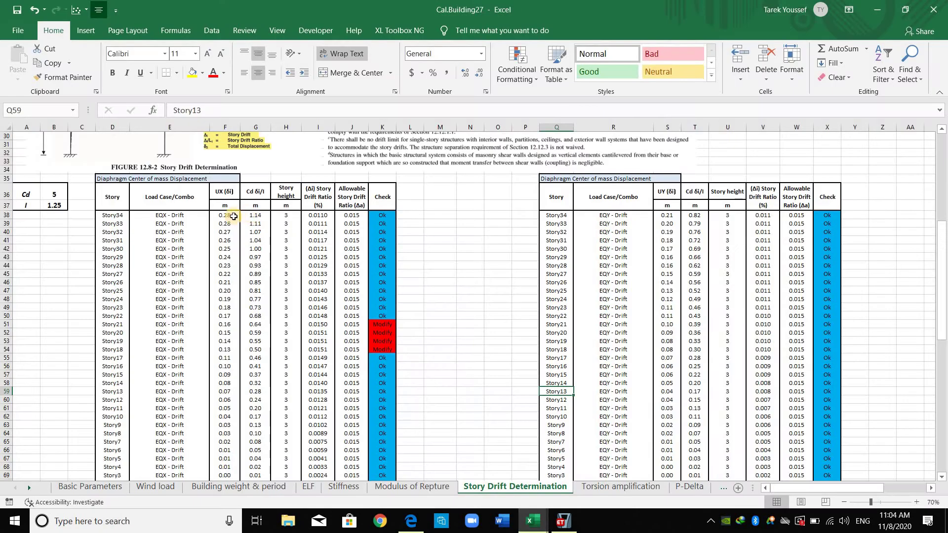
pyautogui.click(234, 216)
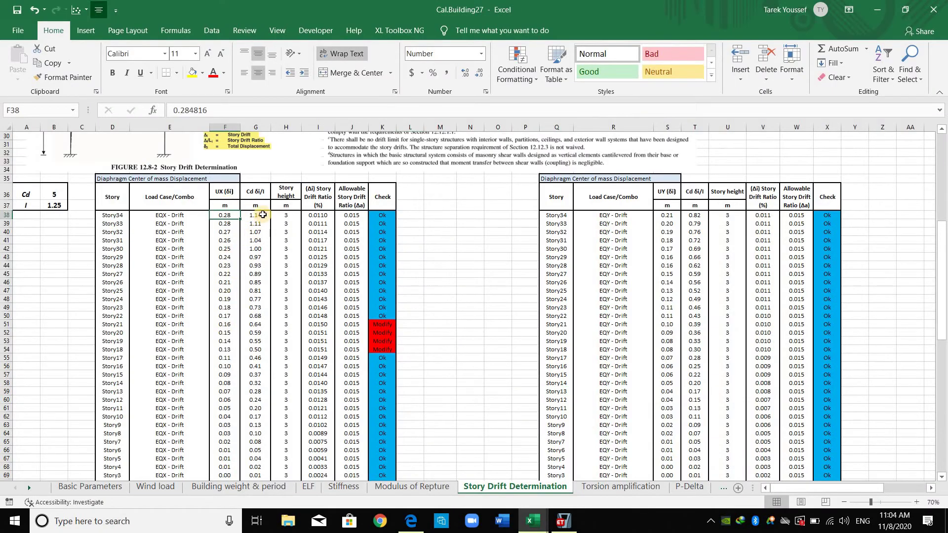
pyautogui.press('Right')
pyautogui.press('F2')
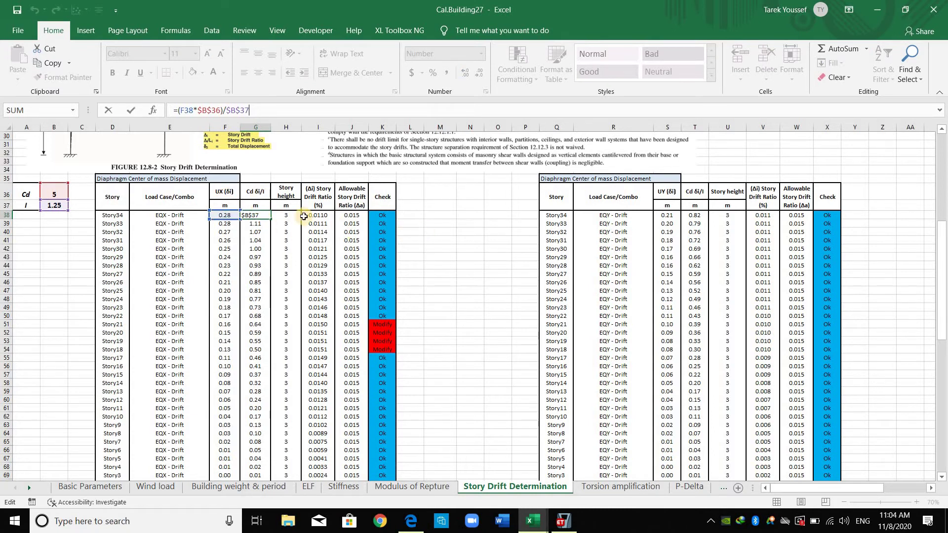
pyautogui.click(325, 214)
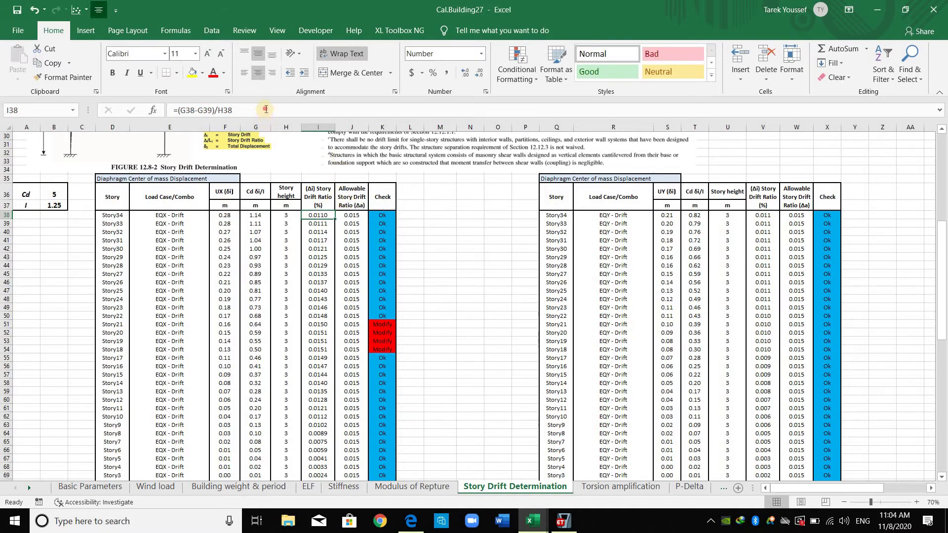
pyautogui.press('F2')
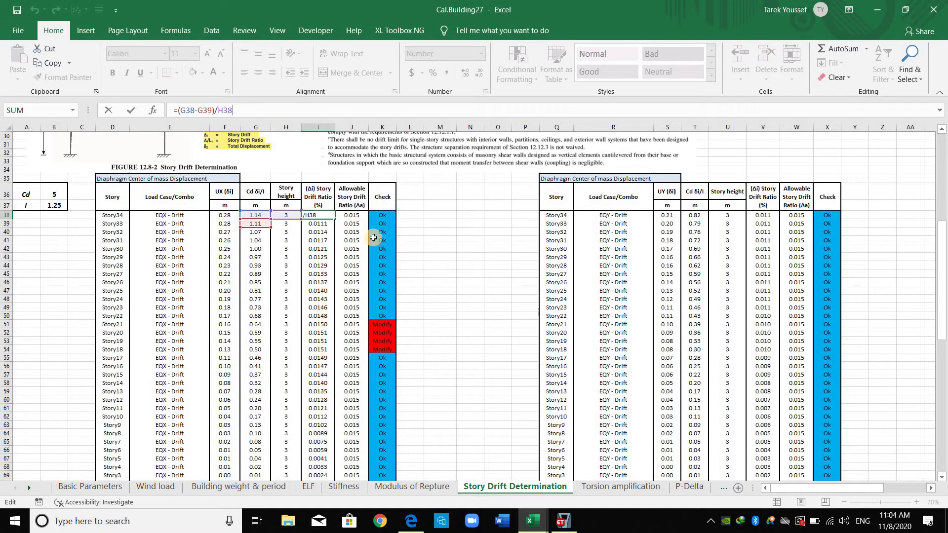
pyautogui.click(349, 217)
pyautogui.scroll(3, 666, 186)
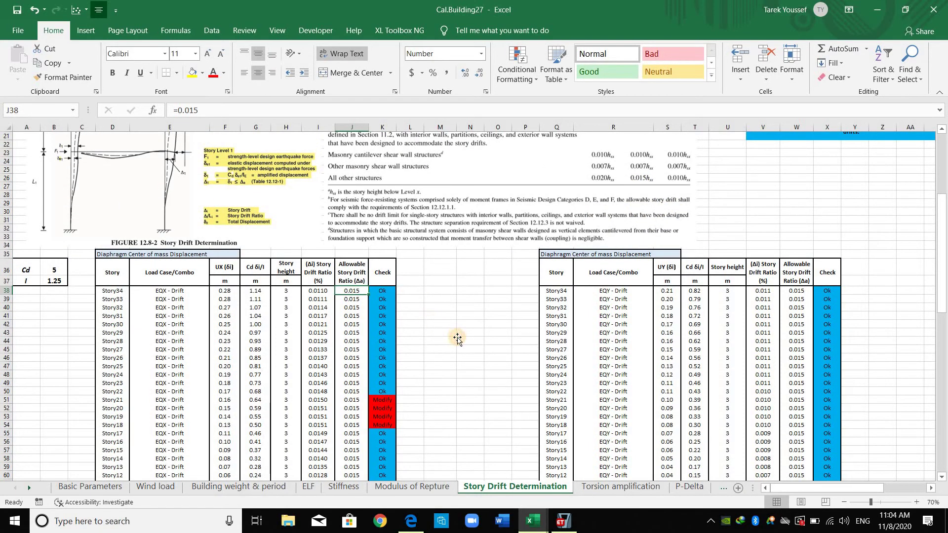
# Step: Review the EQX and EQY drift tables alongside the empty Displacement RSA_X and RSA_Y drift tables below them
pyautogui.click(455, 335)
pyautogui.press('pagedown')
pyautogui.click(202, 328)
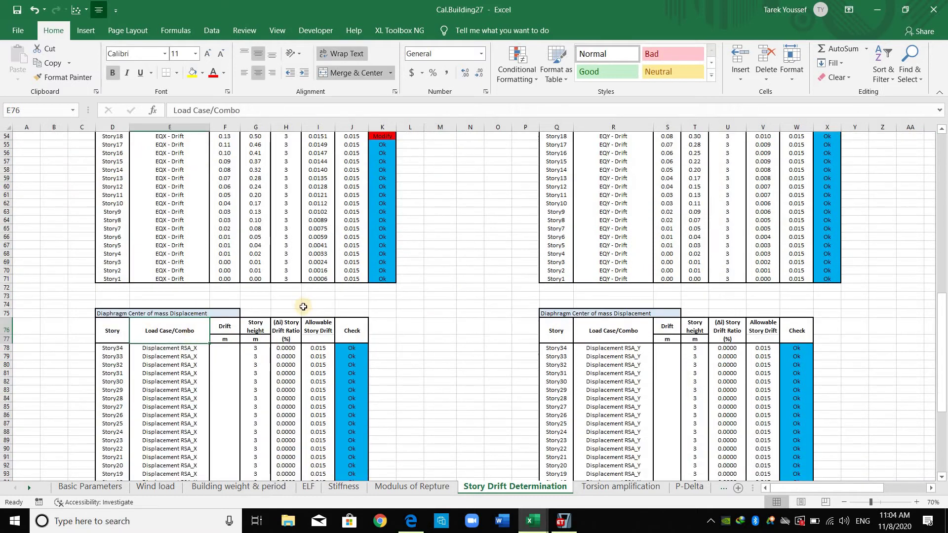
pyautogui.scroll(-2, 217, 317)
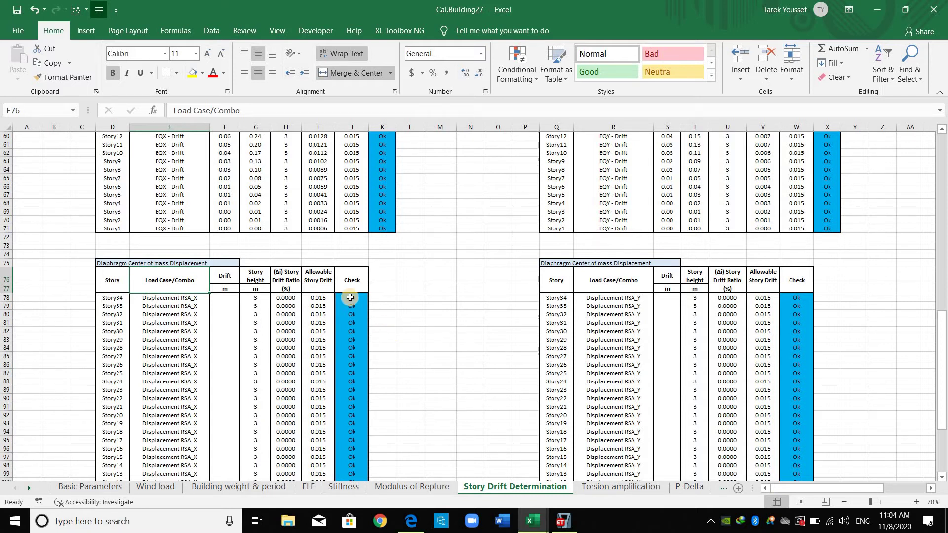
pyautogui.scroll(9, 349, 296)
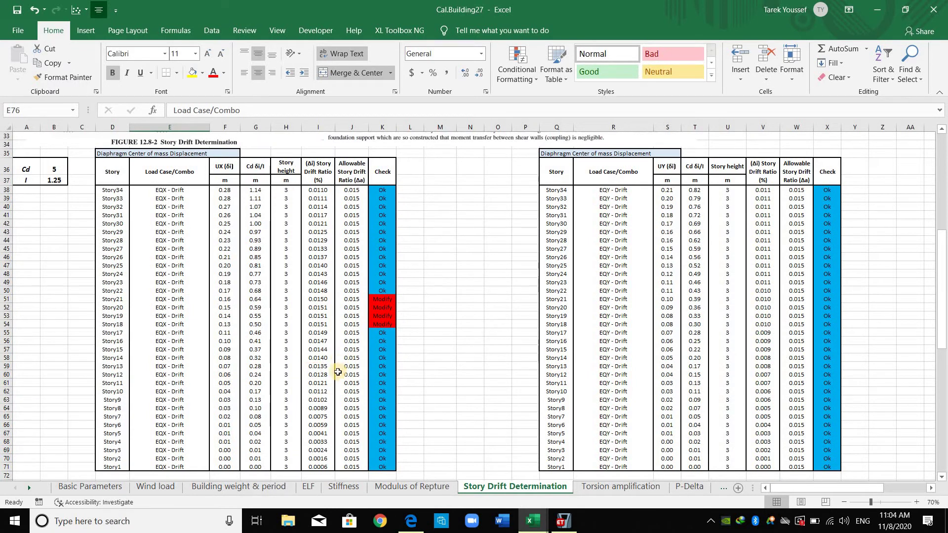
pyautogui.scroll(-6, 338, 372)
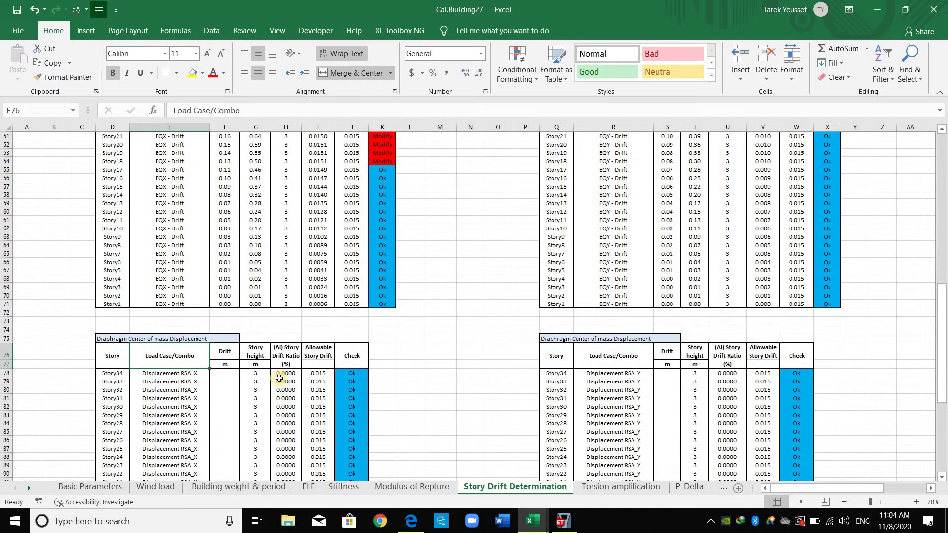
pyautogui.click(235, 374)
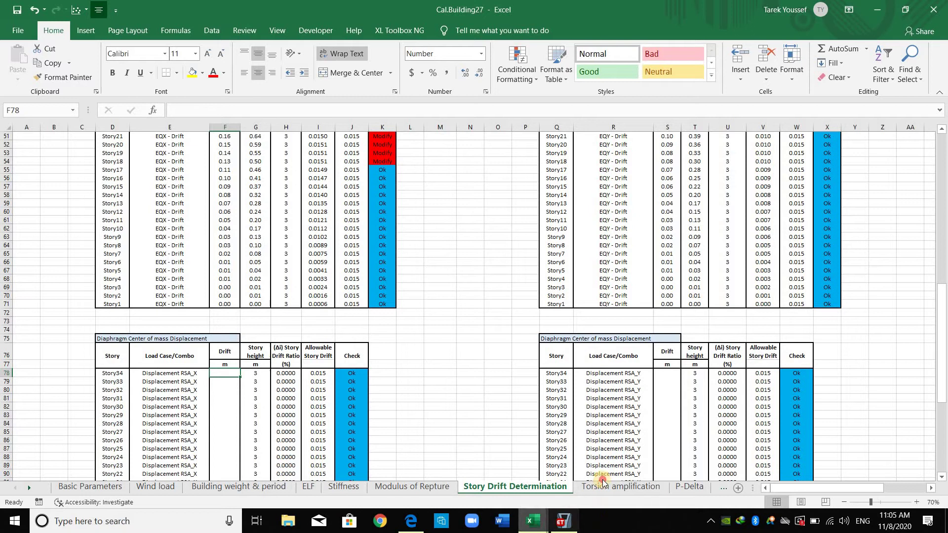
# Step: Close the exported Joint Displacements workbook without saving and switch to ETABS
pyautogui.moveTo(532, 521)
pyautogui.click(600, 464)
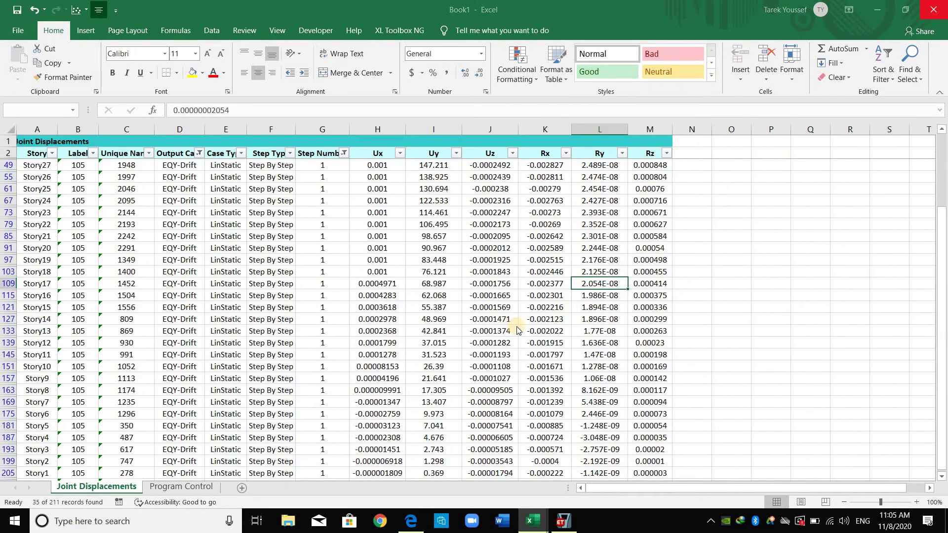
pyautogui.hotkey('ctrl', 'w')
pyautogui.click(520, 328)
pyautogui.hotkey('alt', 'Tab')
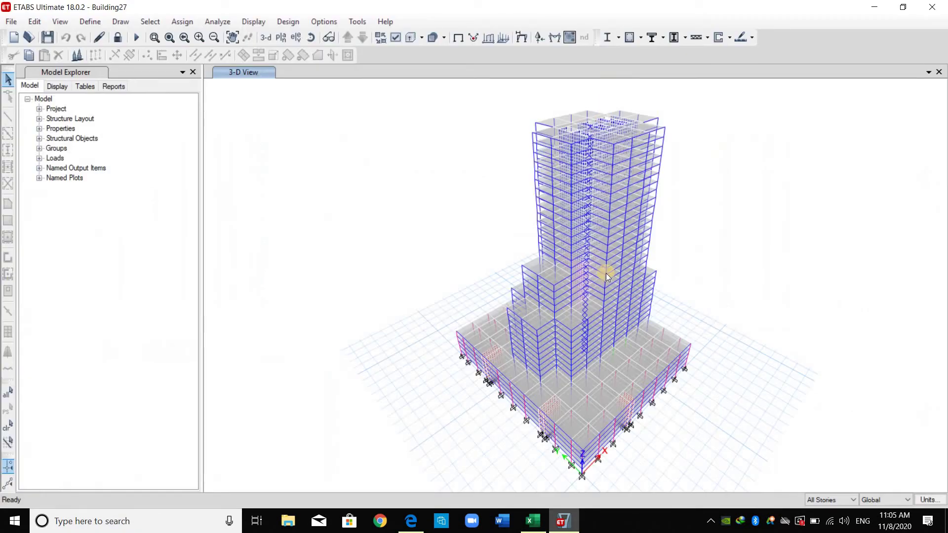
# Step: Choose the Joint Drifts table for display instead of Joint Displacements, under the Joint Output displacement results
pyautogui.click(253, 22)
pyautogui.click(316, 323)
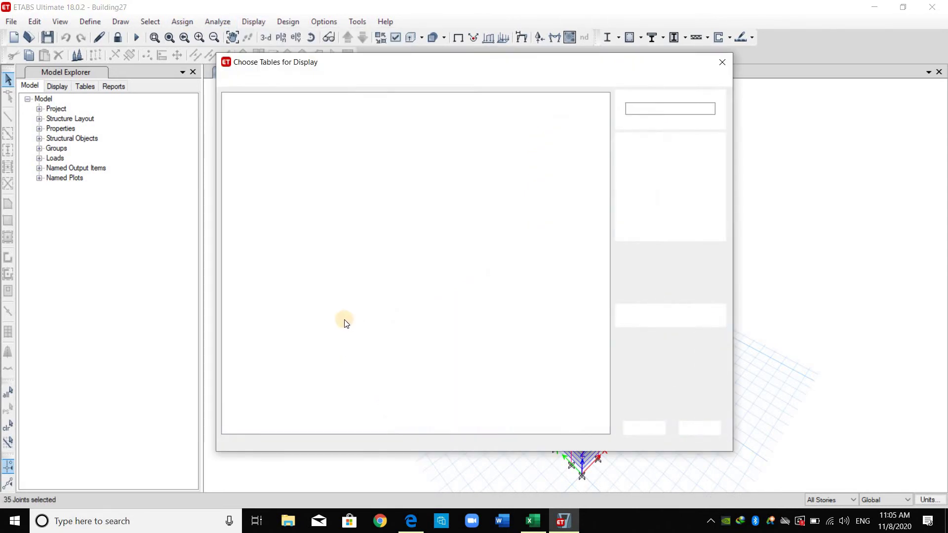
pyautogui.click(238, 227)
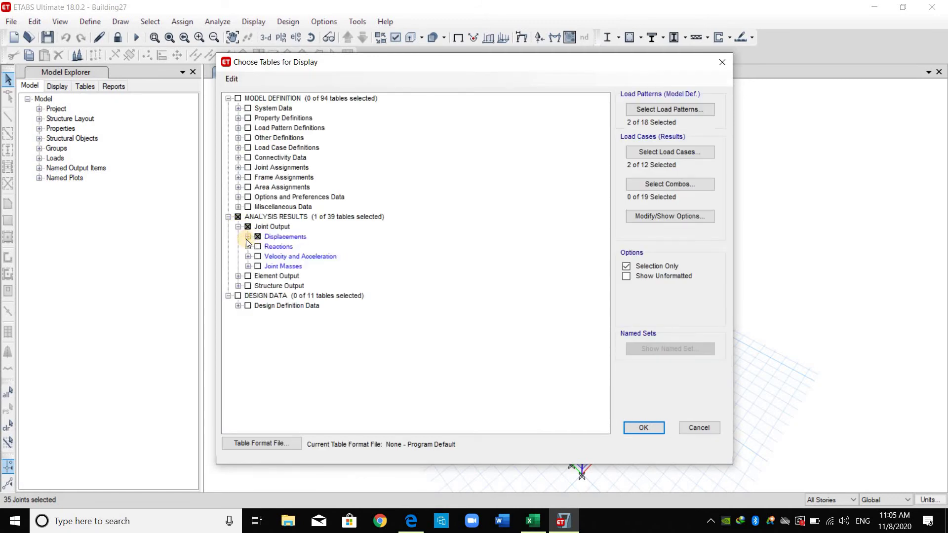
pyautogui.click(248, 237)
pyautogui.click(268, 247)
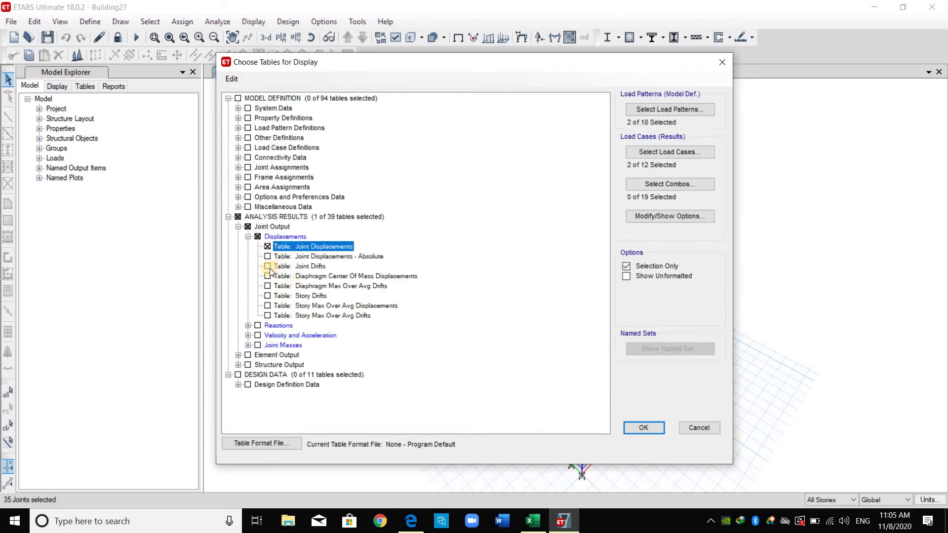
pyautogui.click(316, 269)
pyautogui.press('space')
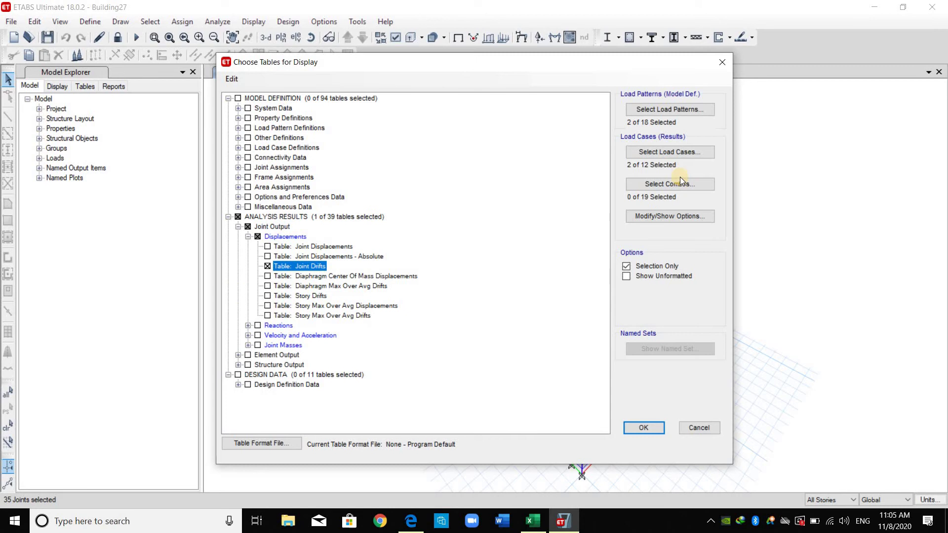
# Step: Select the Displacement RSA-X and Displacement RSA-Y combos for the table output, and clear all load cases and load patterns
pyautogui.click(680, 181)
pyautogui.moveTo(398, 258); pyautogui.dragTo(398, 267)
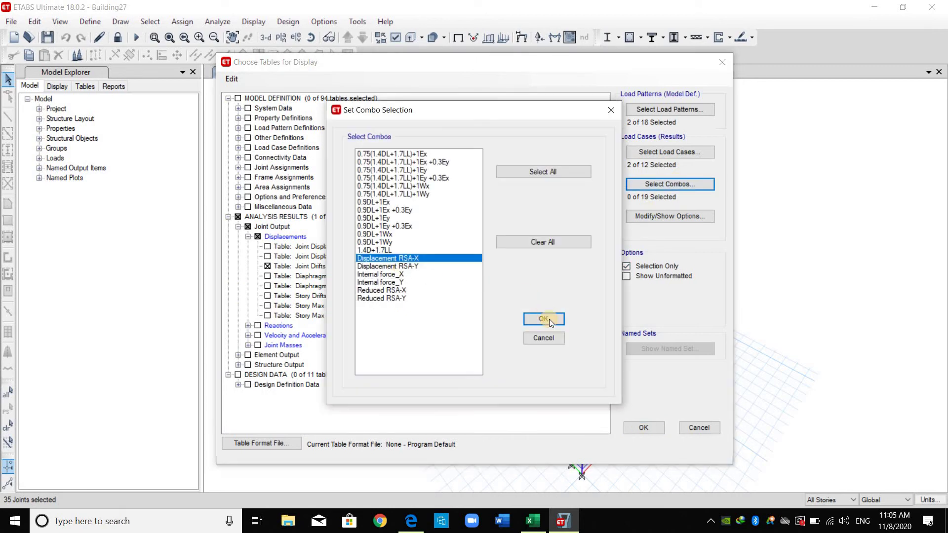
pyautogui.click(544, 319)
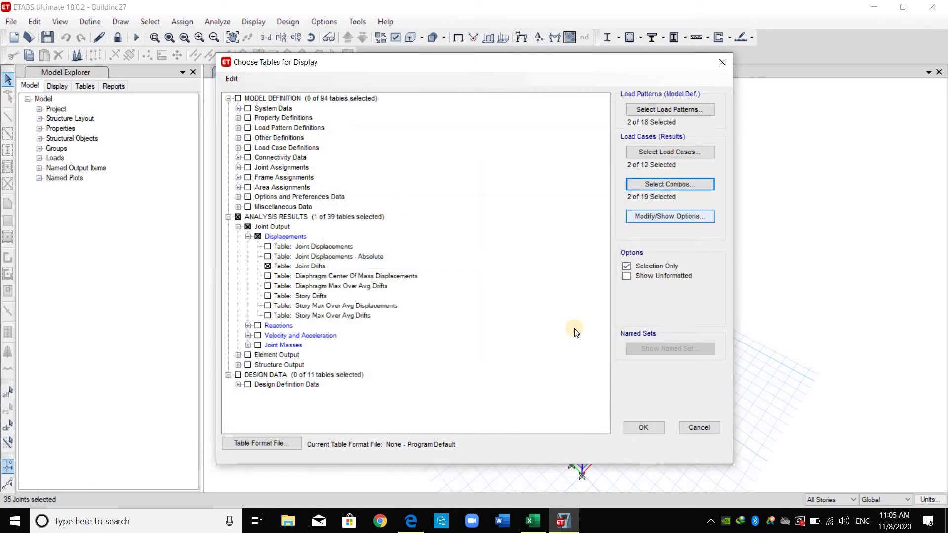
pyautogui.click(669, 152)
pyautogui.click(543, 242)
pyautogui.click(544, 319)
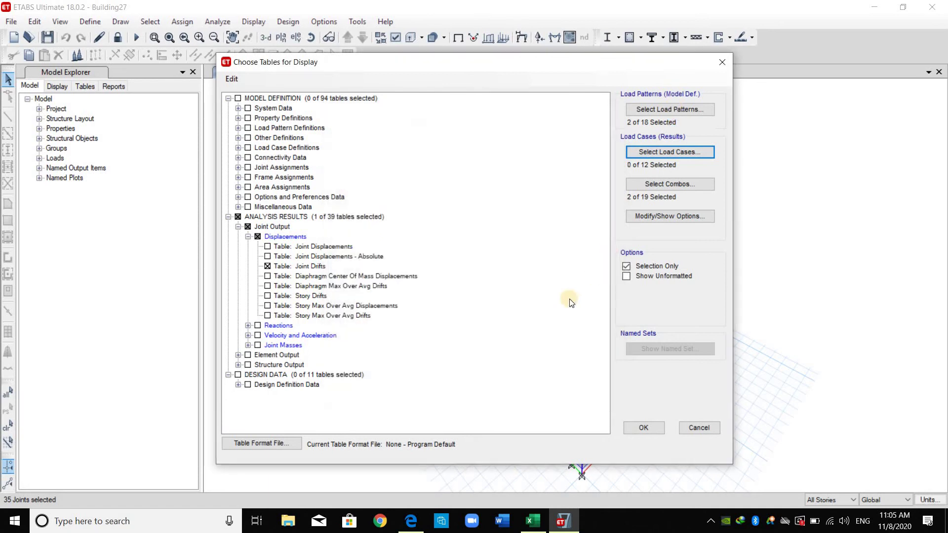
pyautogui.click(674, 107)
pyautogui.click(543, 314)
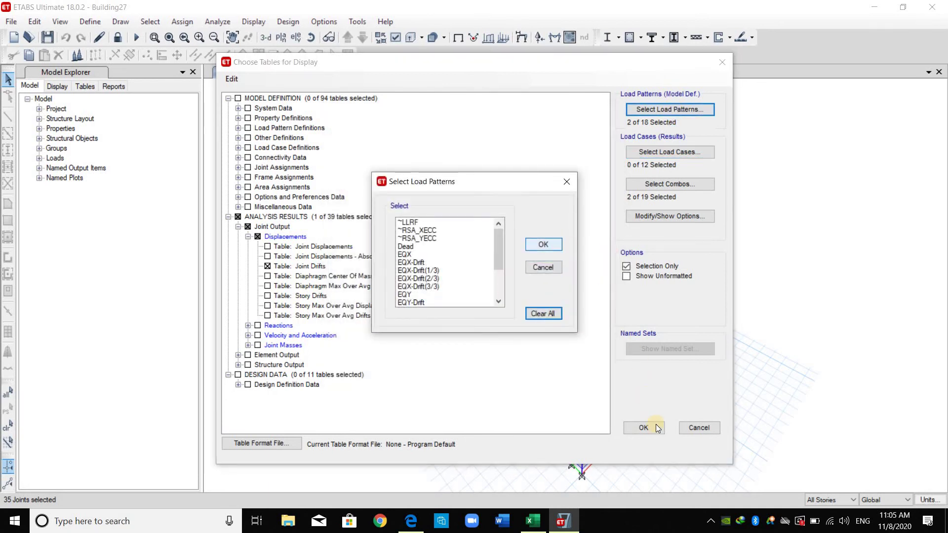
pyautogui.click(543, 245)
# Step: Display the Joint Drifts table, export it to Excel and bring up the exported workbook
pyautogui.click(643, 427)
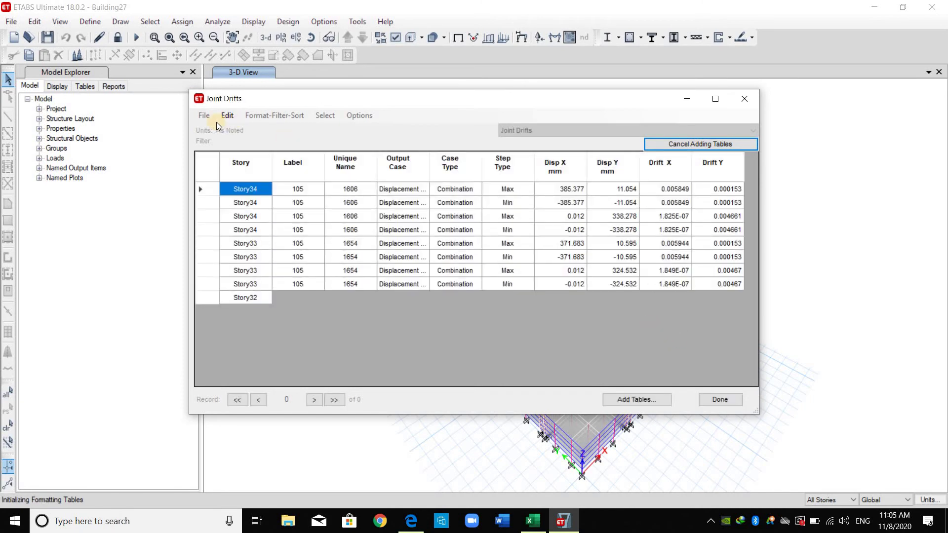
pyautogui.click(206, 117)
pyautogui.moveTo(390, 127)
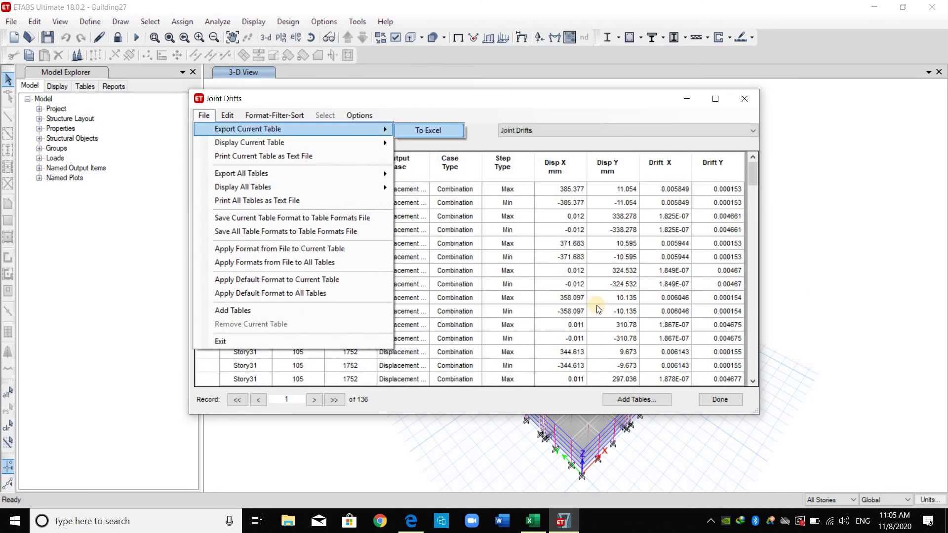
pyautogui.click(430, 129)
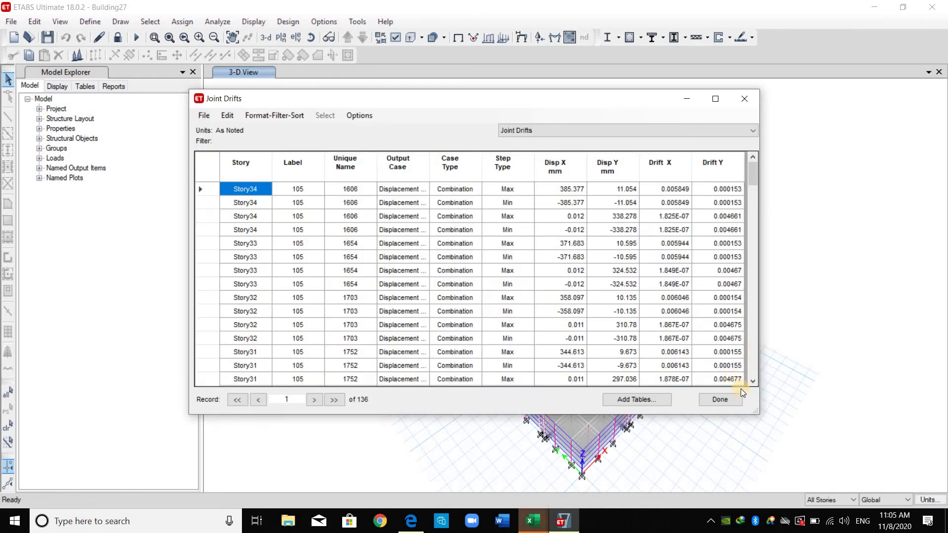
pyautogui.click(533, 518)
pyautogui.click(582, 471)
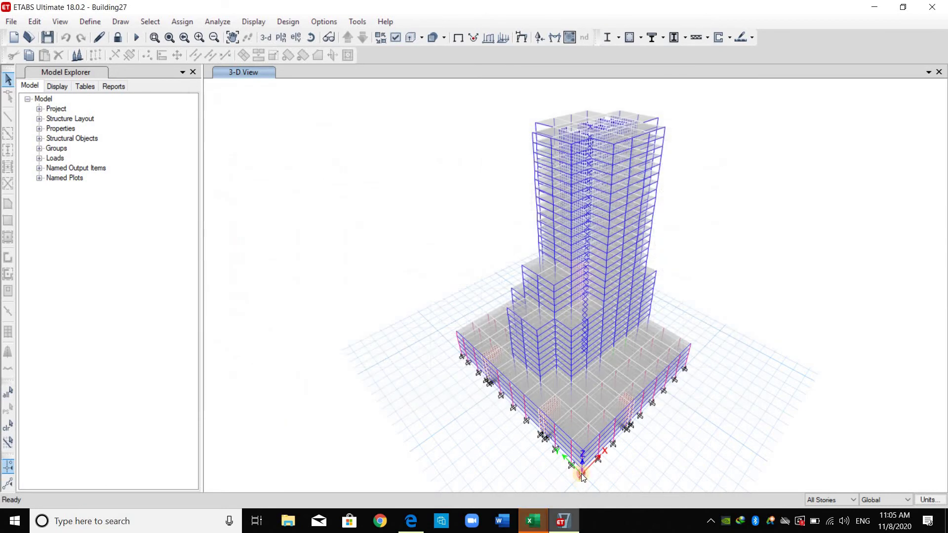
pyautogui.click(677, 113)
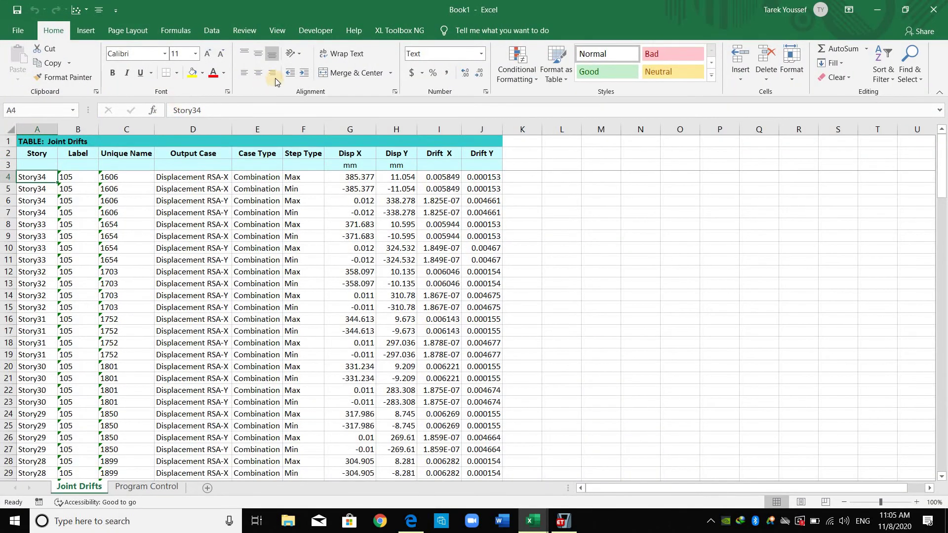
# Step: Centre all cells of the exported Joint Drifts sheet and add filters to the header row from Story to Drift Y
pyautogui.hotkey('ctrl', 'a')
pyautogui.click(258, 73)
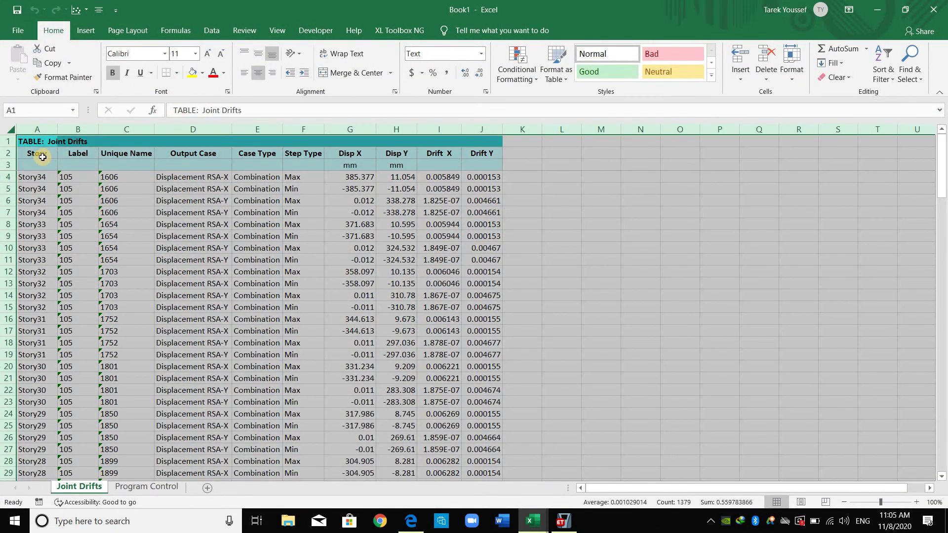
pyautogui.click(38, 153)
pyautogui.keyDown('shift'); pyautogui.click(484, 149); pyautogui.keyUp('shift')
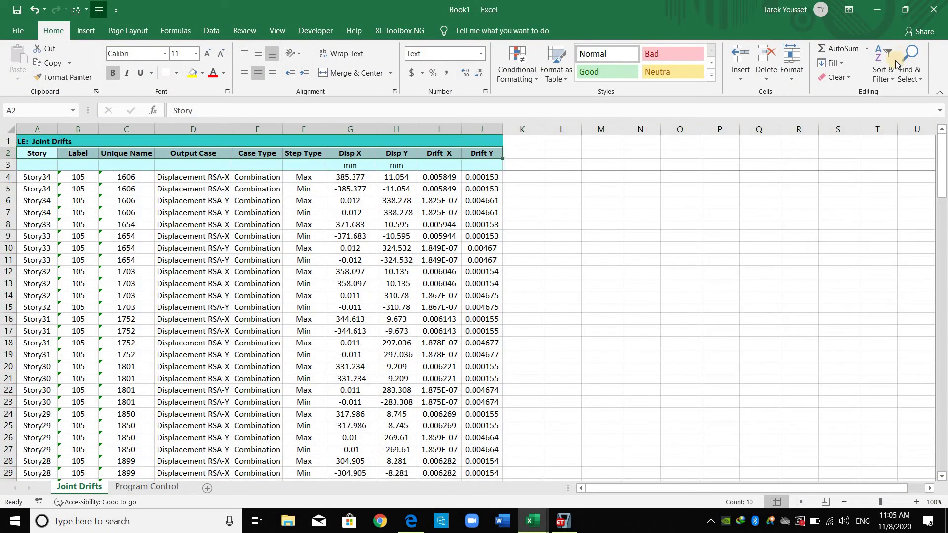
pyautogui.click(883, 73)
pyautogui.click(894, 139)
pyautogui.click(257, 190)
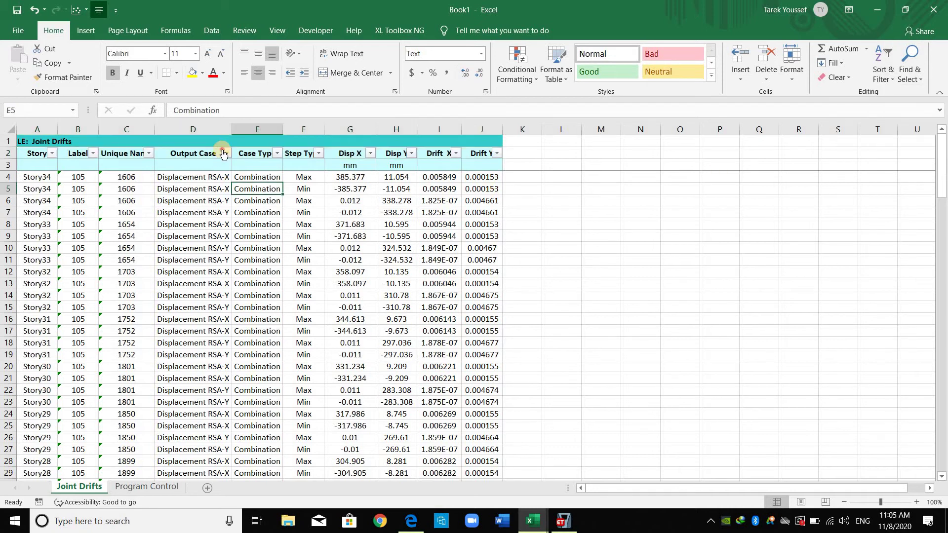
# Step: Filter the Output Case column to show only Displacement RSA-X
pyautogui.click(226, 153)
pyautogui.click(129, 290)
pyautogui.click(147, 300)
pyautogui.click(174, 403)
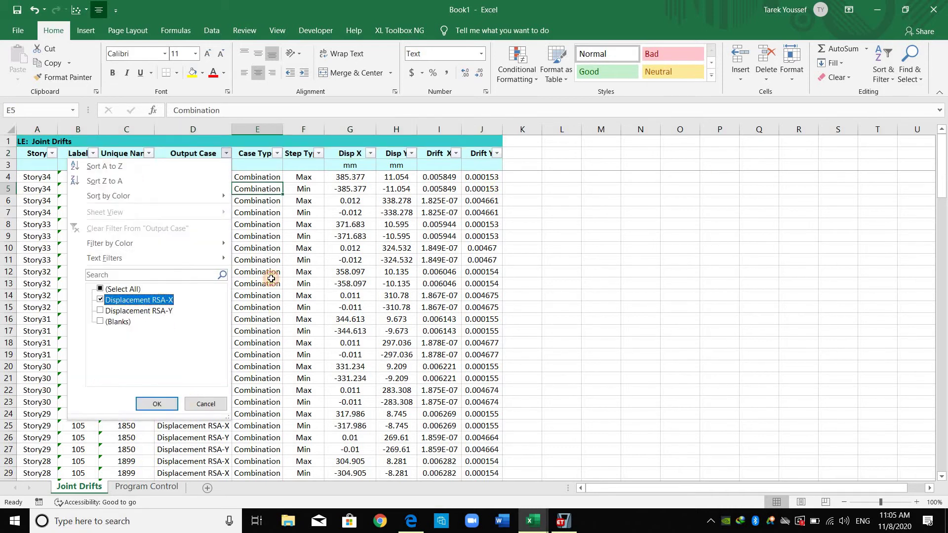
pyautogui.click(276, 258)
pyautogui.click(315, 143)
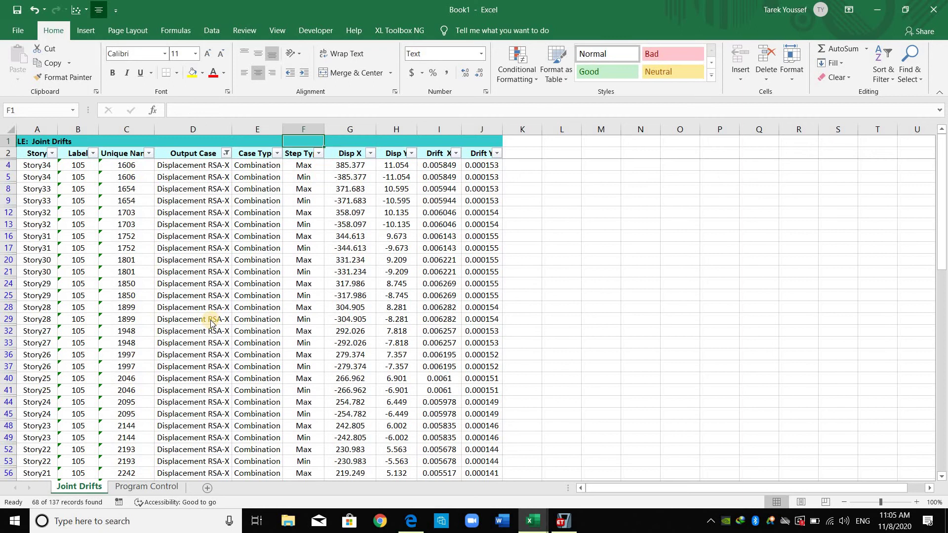
# Step: Filter the Step Type column to show only Max rows
pyautogui.click(319, 154)
pyautogui.press('Tab')
pyautogui.press('space')
pyautogui.press('Down')
pyautogui.press('space')
pyautogui.press('Return')
pyautogui.click(463, 165)
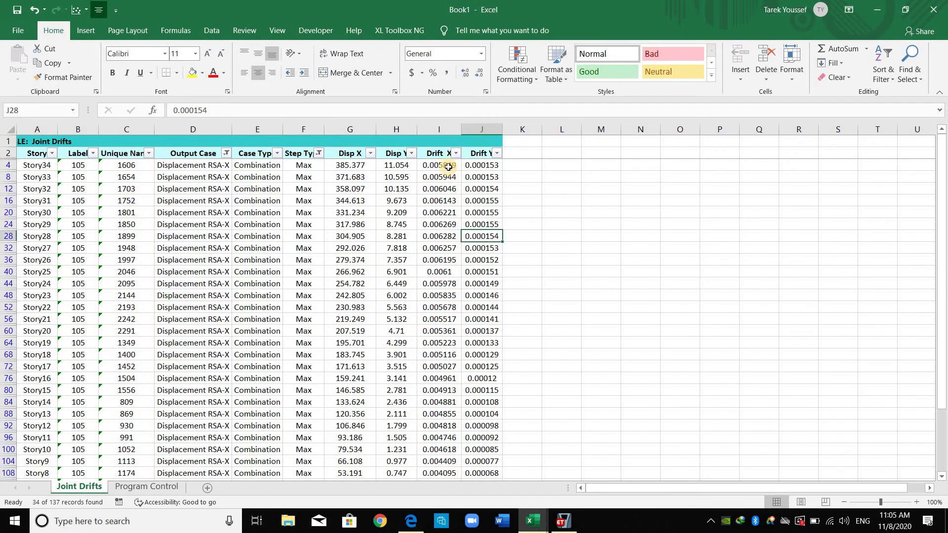
# Step: Copy the filtered Drift X values for Story34 to Story1 into the Displacement RSA_X table's Drift column in Cal.Building27, starting at F78
pyautogui.click(448, 168)
pyautogui.hotkey('ctrl', 'shift', 'Down')
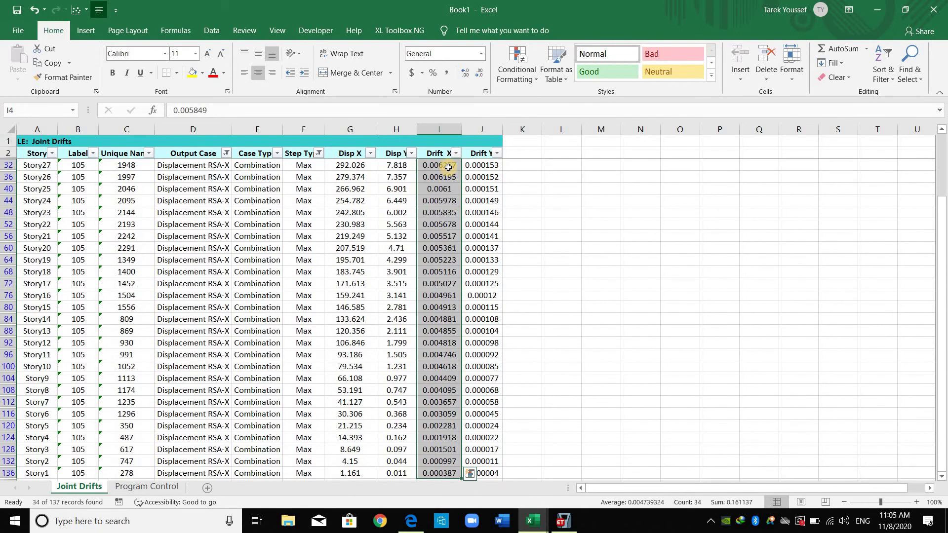
pyautogui.scroll(3, 476, 206)
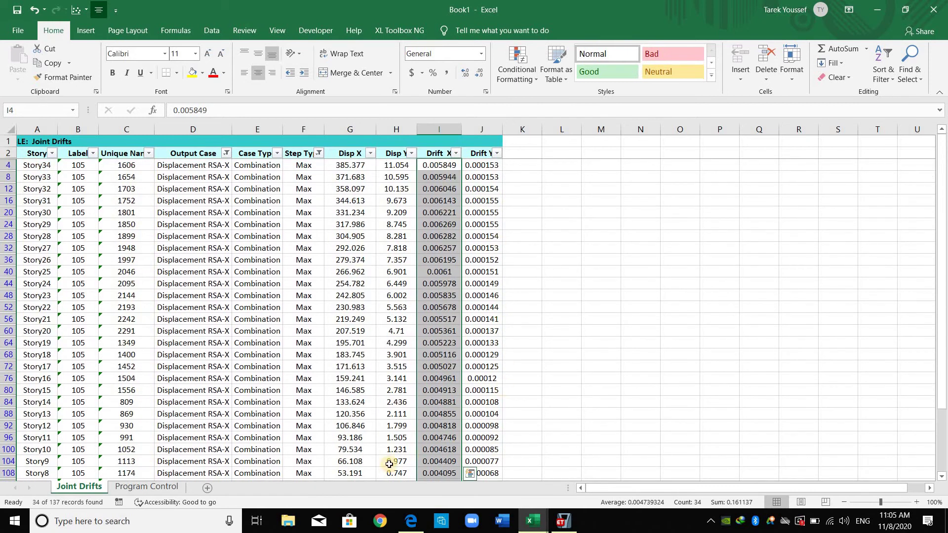
pyautogui.hotkey('ctrl', 'c')
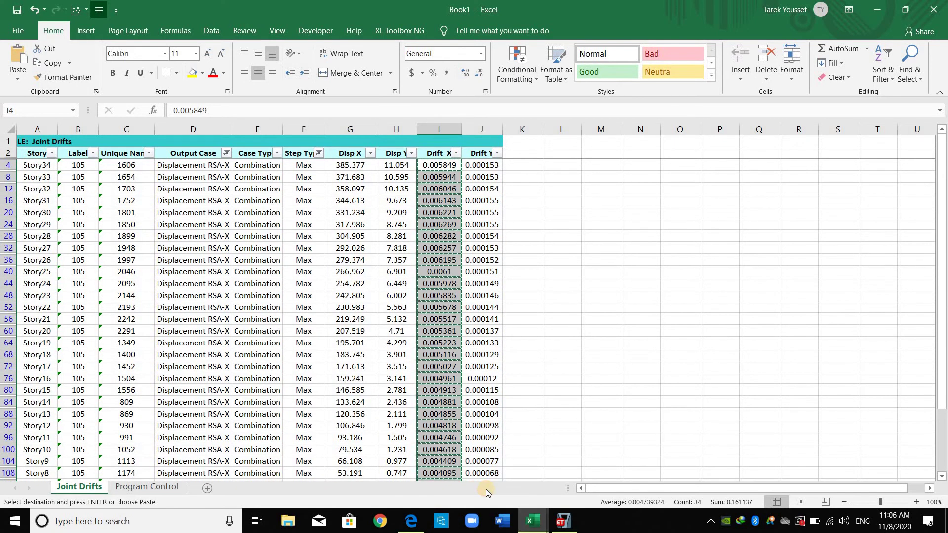
pyautogui.click(532, 521)
pyautogui.click(470, 456)
pyautogui.click(224, 373)
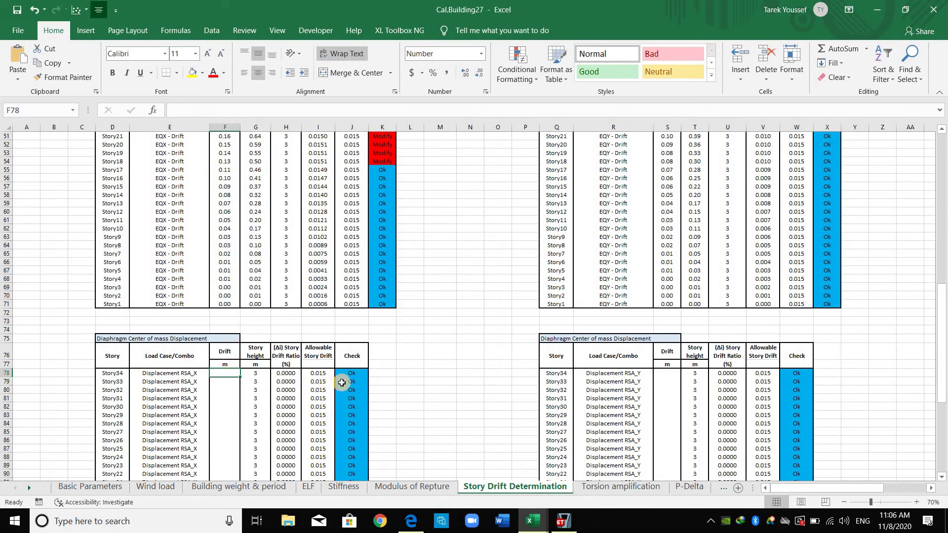
pyautogui.hotkey('ctrl', 'v')
pyautogui.scroll(-6, 351, 376)
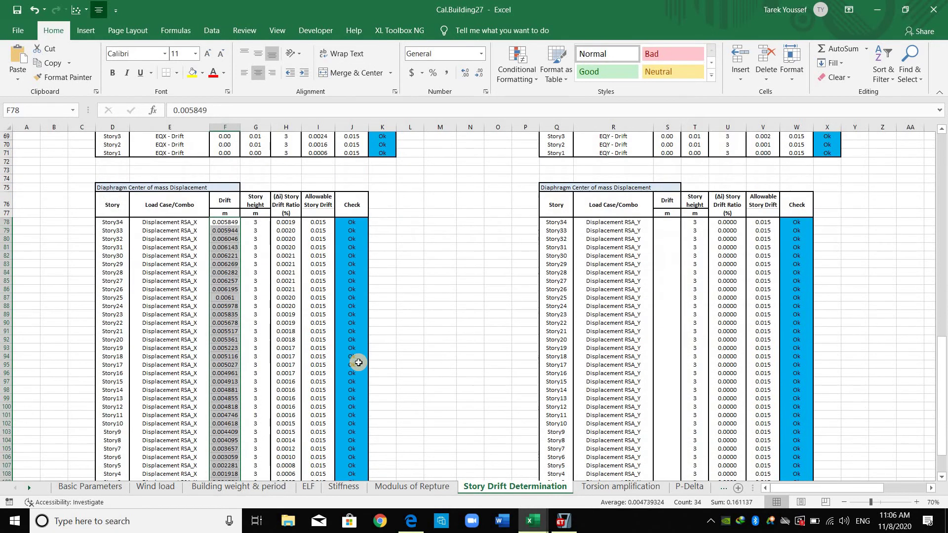
pyautogui.scroll(-1, 361, 362)
pyautogui.scroll(5, 549, 461)
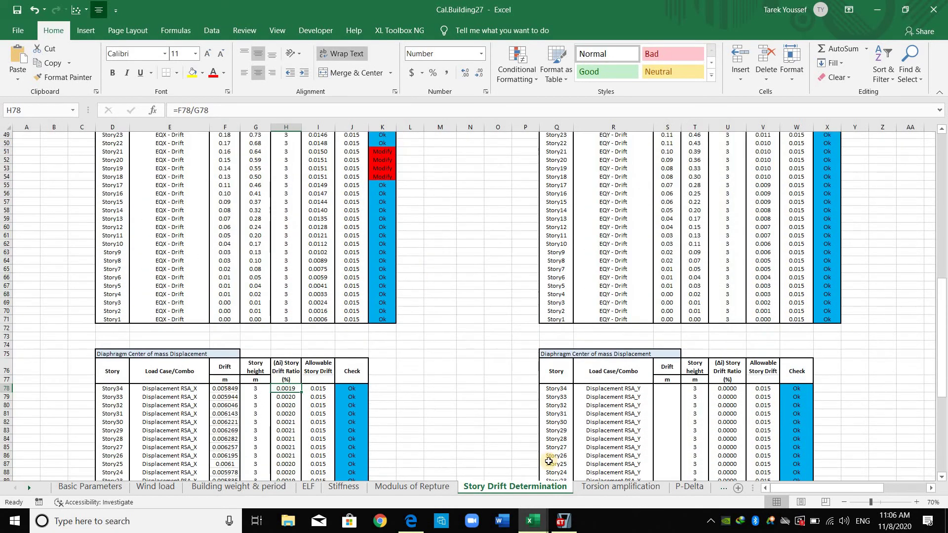
# Step: Switch to the Book1 workbook and filter the Output Case column to show only Displacement RSA-Y
pyautogui.click(582, 472)
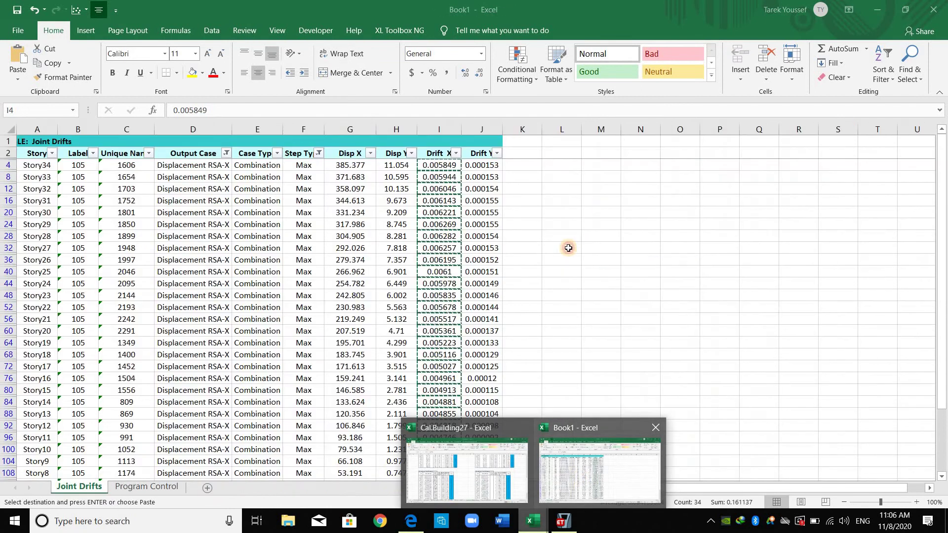
pyautogui.click(568, 248)
pyautogui.press('Escape')
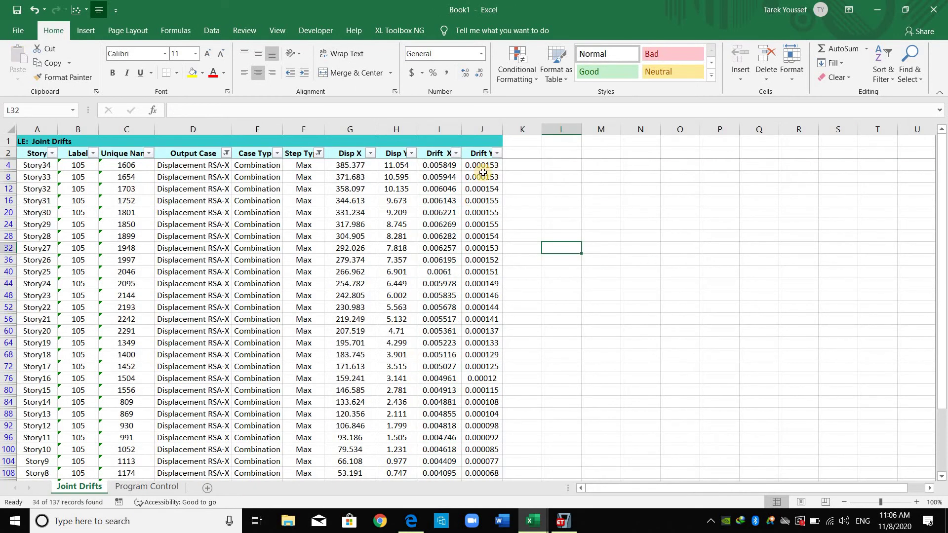
pyautogui.click(228, 150)
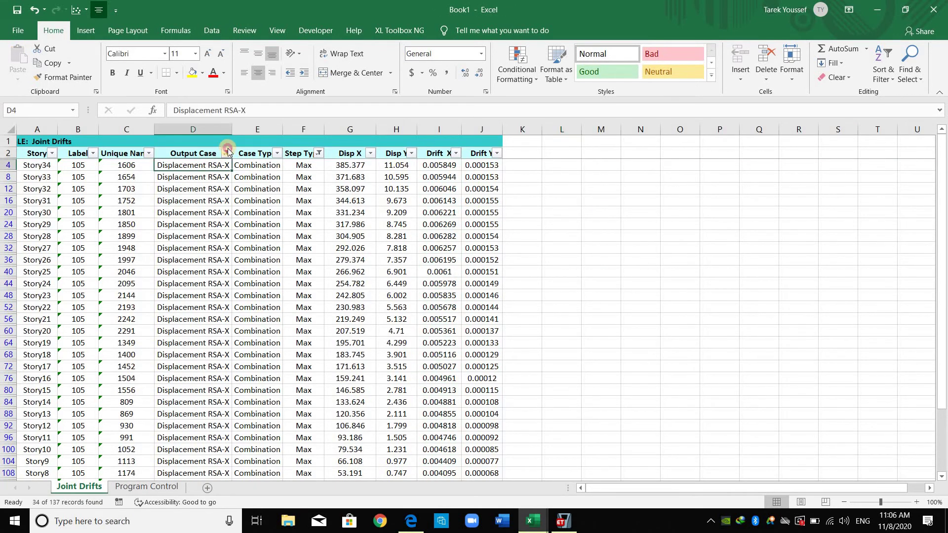
pyautogui.click(121, 299)
pyautogui.click(123, 311)
pyautogui.click(171, 406)
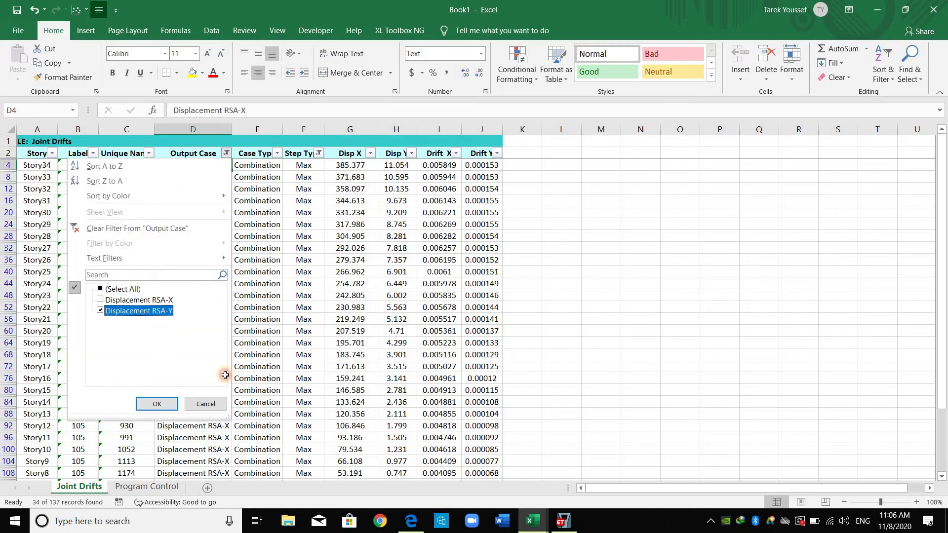
pyautogui.press('Return')
# Step: Copy the filtered Drift Y values for Story34 to Story1 into the Displacement RSA_Y table's Drift column in Cal.Building27, starting at S78
pyautogui.click(428, 216)
pyautogui.click(491, 174)
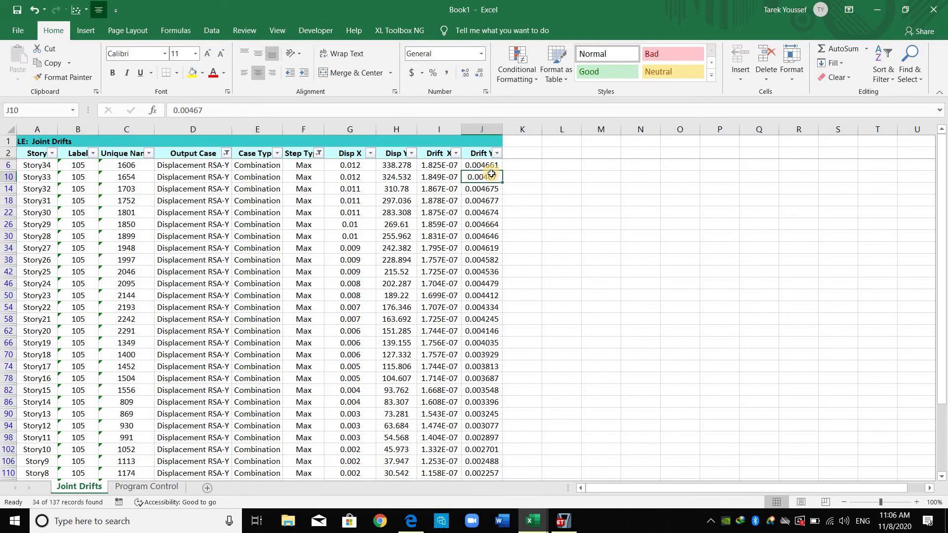
pyautogui.press('Up')
pyautogui.hotkey('ctrl', 'shift', 'Down')
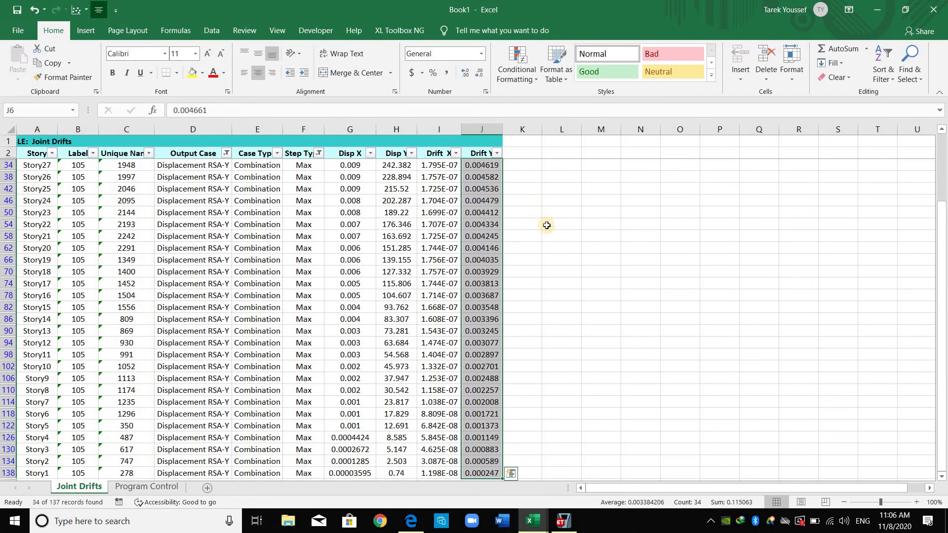
pyautogui.hotkey('ctrl', 'c')
pyautogui.click(534, 524)
pyautogui.click(518, 481)
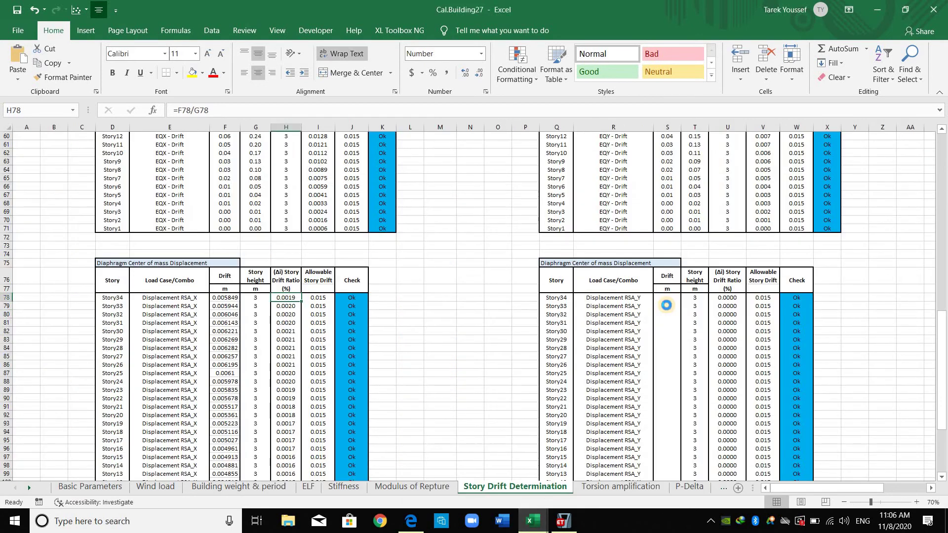
pyautogui.click(667, 299)
pyautogui.hotkey('ctrl', 'v')
pyautogui.scroll(-5, 543, 301)
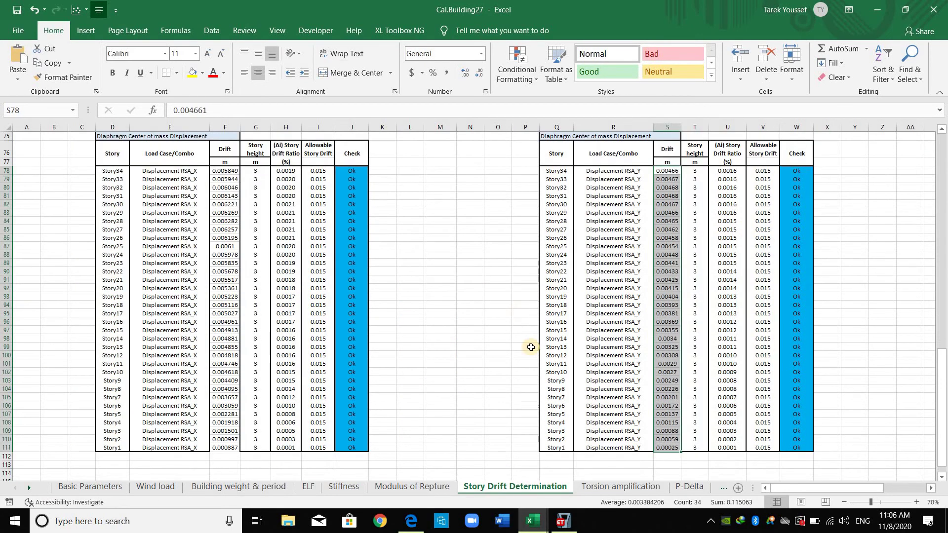
pyautogui.click(529, 297)
pyautogui.scroll(5, 511, 413)
# Step: Return to the Book1 workbook and remove the filters from the Joint Drifts table
pyautogui.click(533, 521)
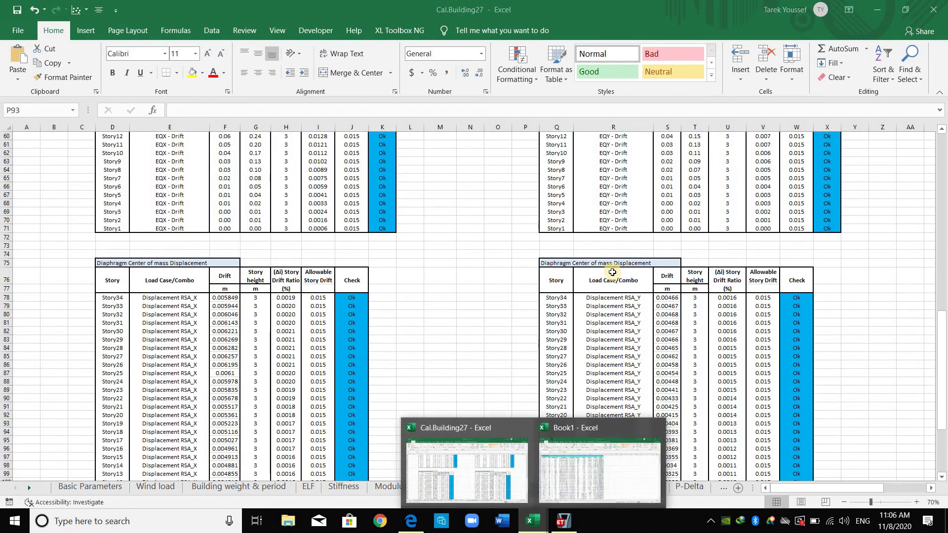
pyautogui.click(581, 448)
pyautogui.scroll(2, 612, 271)
pyautogui.click(612, 271)
pyautogui.press('Escape')
pyautogui.click(883, 70)
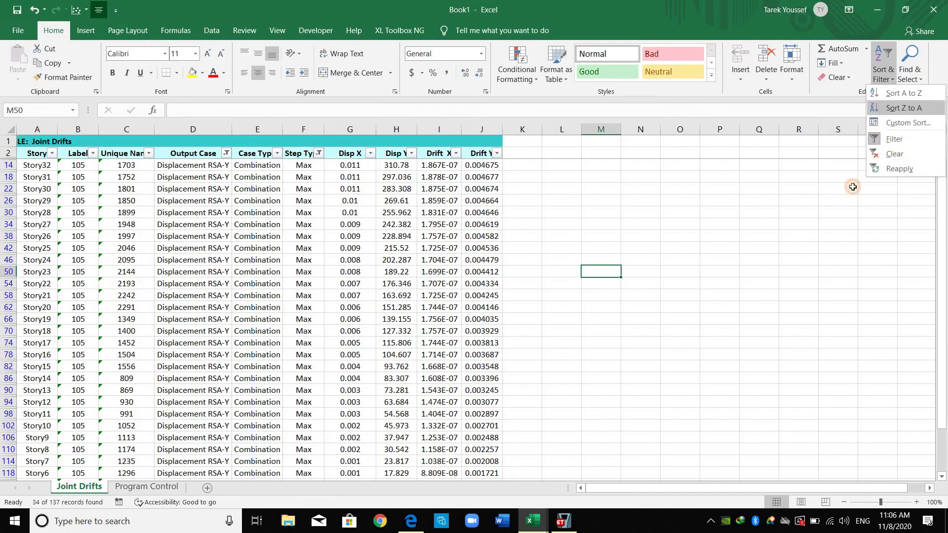
pyautogui.click(887, 139)
pyautogui.click(601, 224)
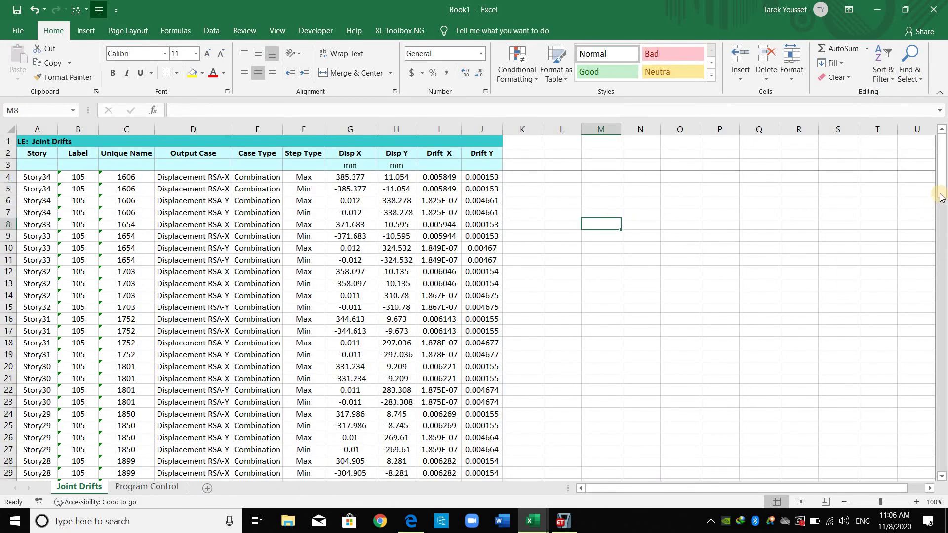
# Step: Check the blank unit cells under the Drift X and Drift Y headers, and close the Book1 workbook
pyautogui.click(469, 176)
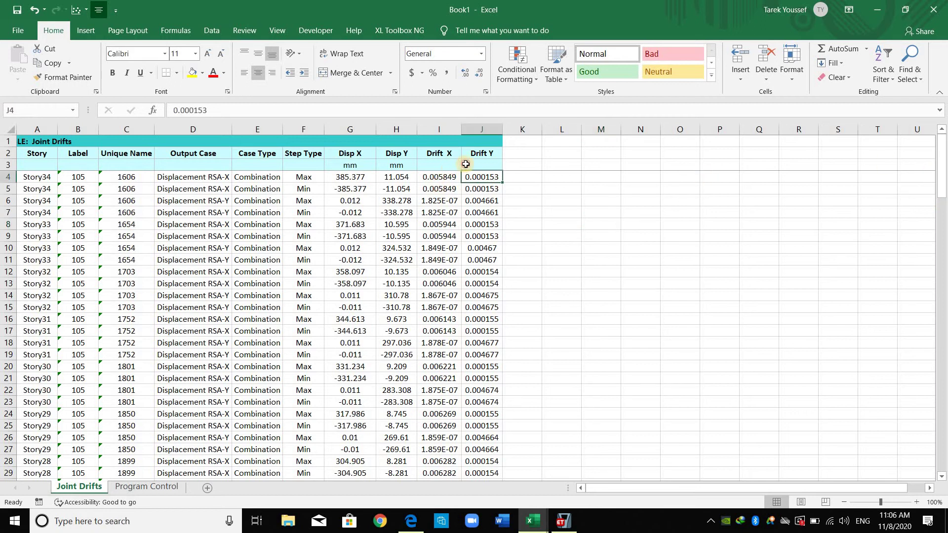
pyautogui.click(441, 166)
pyautogui.moveTo(441, 166)
pyautogui.mouseDown()
pyautogui.moveTo(455, 169)
pyautogui.moveTo(444, 169)
pyautogui.mouseUp()
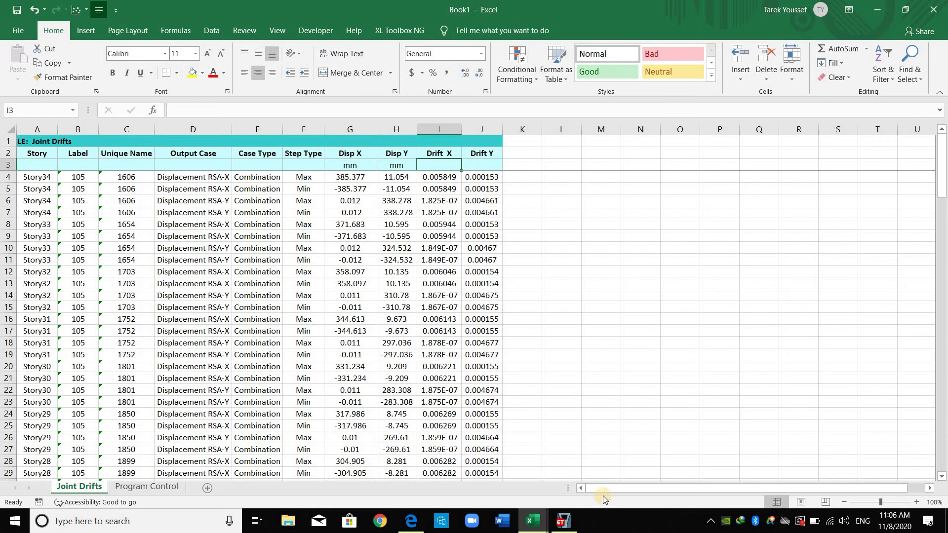
pyautogui.click(532, 521)
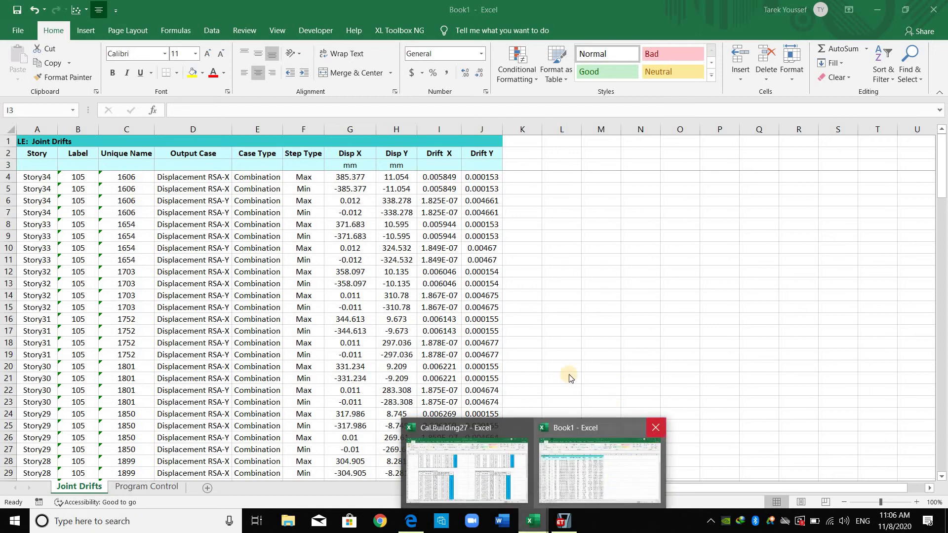
pyautogui.click(656, 427)
pyautogui.click(523, 328)
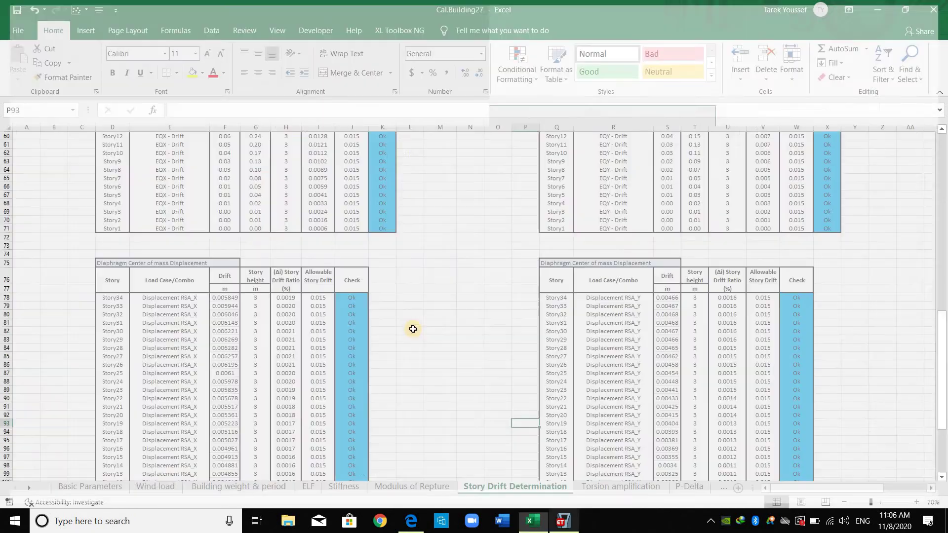
# Step: Examine the story drift ratio formula in H78 of the Displacement RSA_X table
pyautogui.scroll(2, 291, 346)
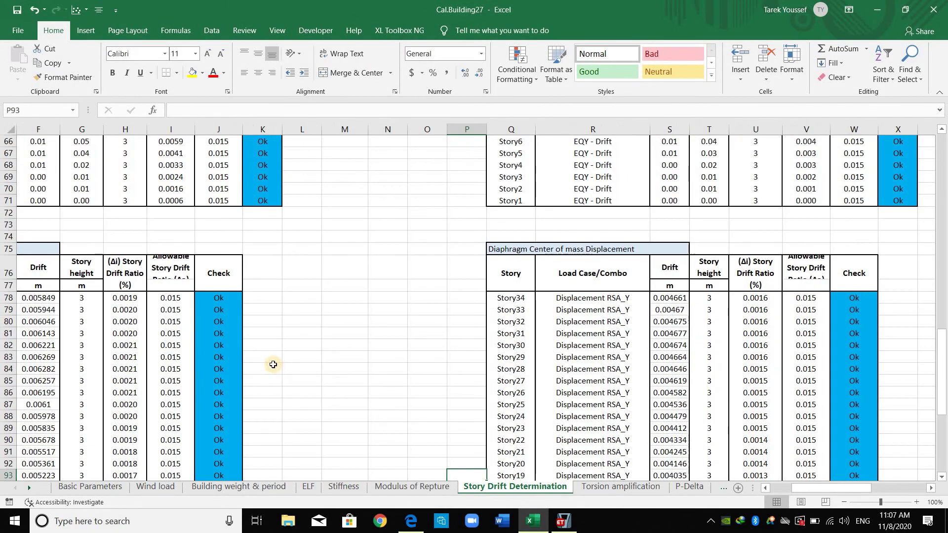
pyautogui.scroll(-2, 75, 289)
pyautogui.click(70, 274)
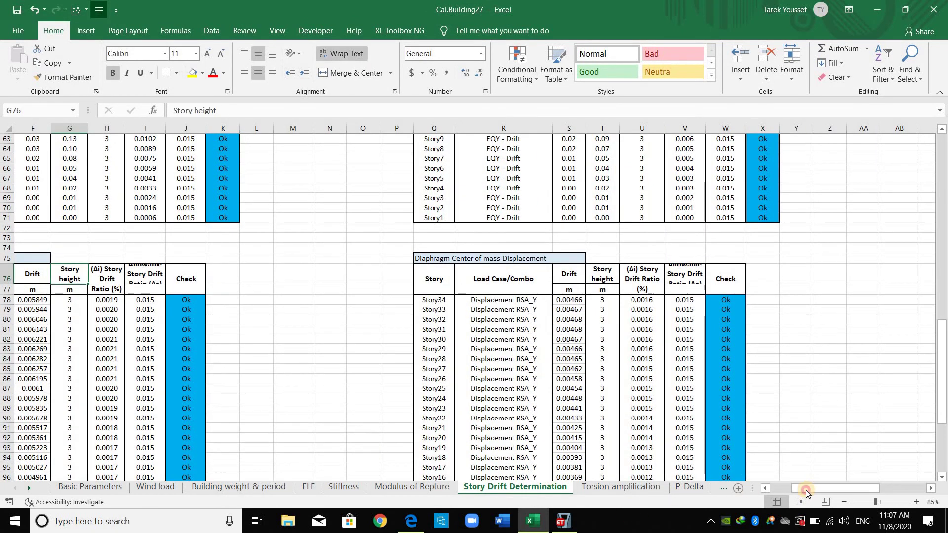
pyautogui.moveTo(789, 488); pyautogui.dragTo(773, 488)
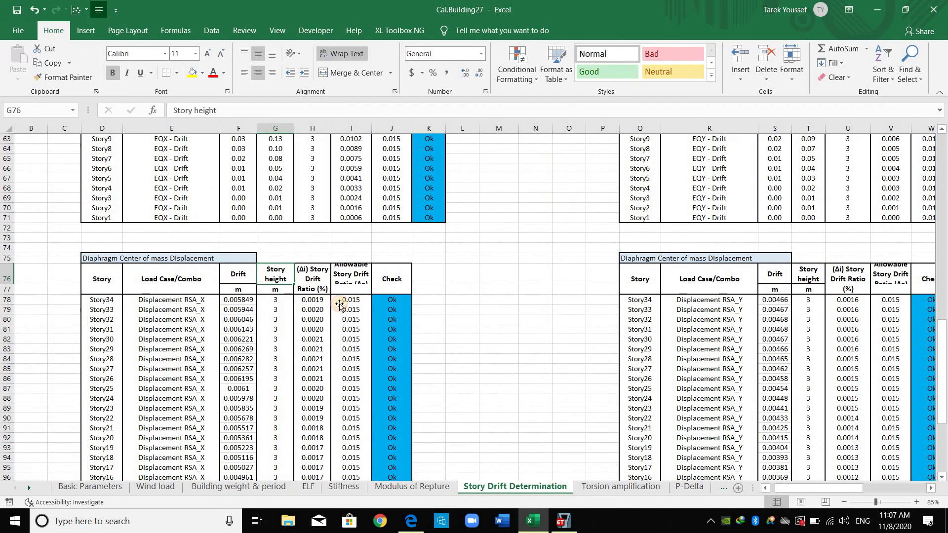
pyautogui.click(341, 308)
pyautogui.click(316, 300)
pyautogui.click(326, 114)
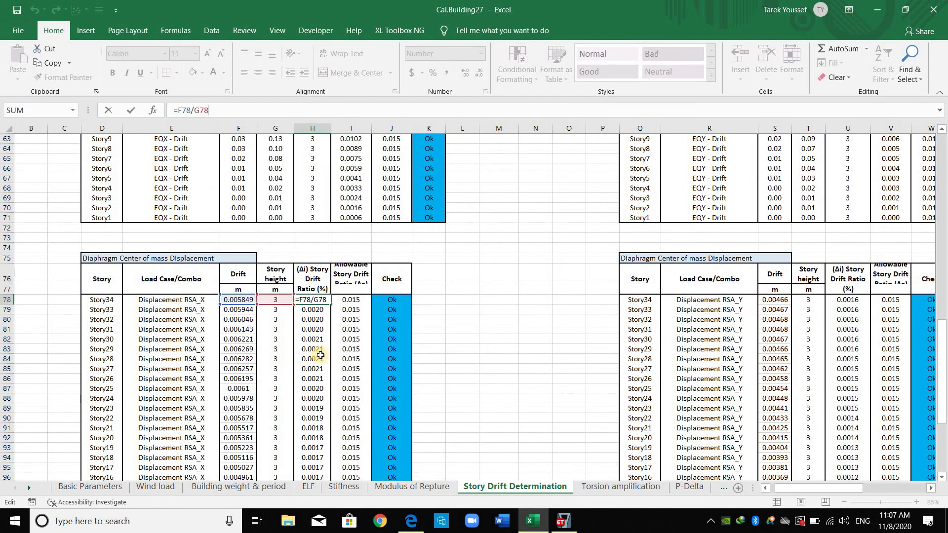
pyautogui.press('Escape')
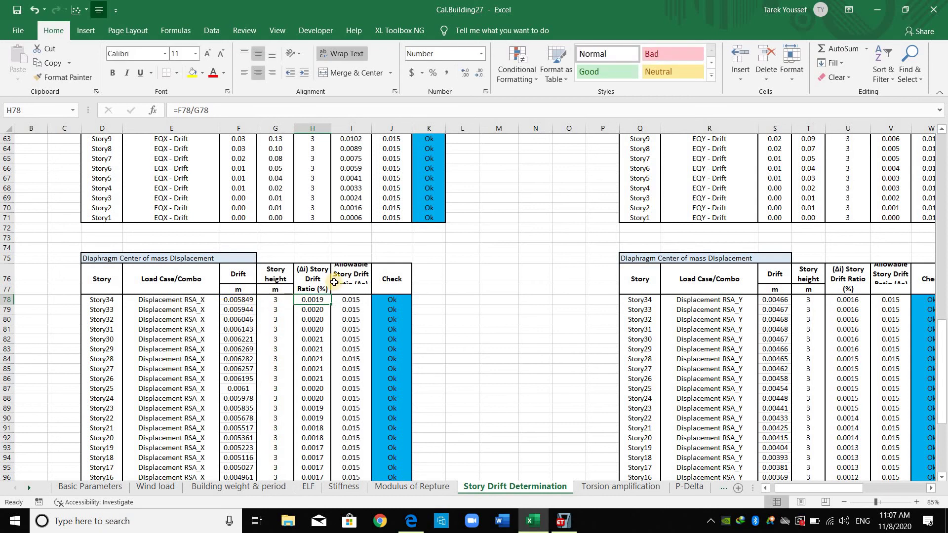
# Step: Restructure the RSA_X table so the pasted drifts sit under the Story Drift Ratio (%) header, directly followed by the Allowable Story Drift Ratio and Check columns
pyautogui.click(321, 286)
pyautogui.moveTo(322, 295); pyautogui.dragTo(239, 271)
pyautogui.moveTo(276, 272); pyautogui.dragTo(345, 474)
pyautogui.click(469, 318)
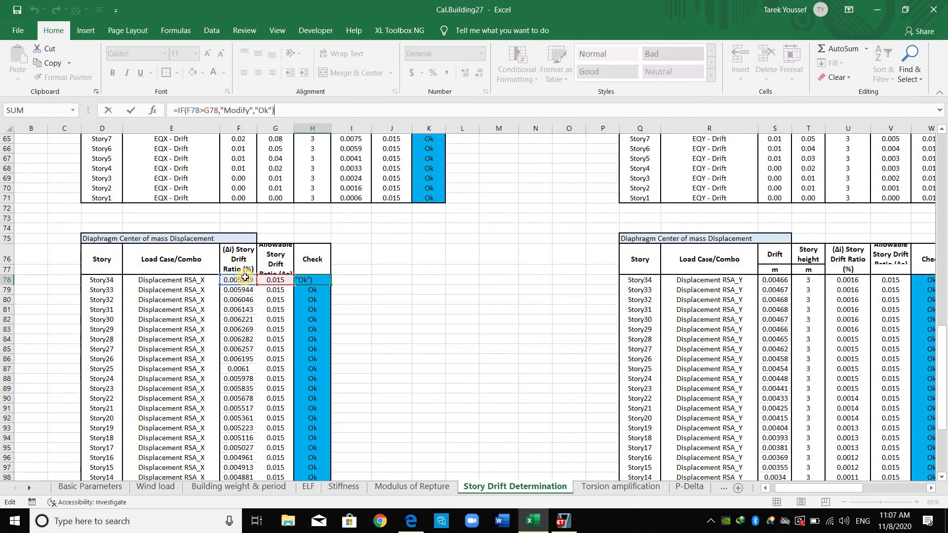
pyautogui.press('Escape')
# Step: Apply the number format of the allowable ratios to the RSA_X drift ratios with Format Painter, and widen column G to fit its header
pyautogui.click(246, 279)
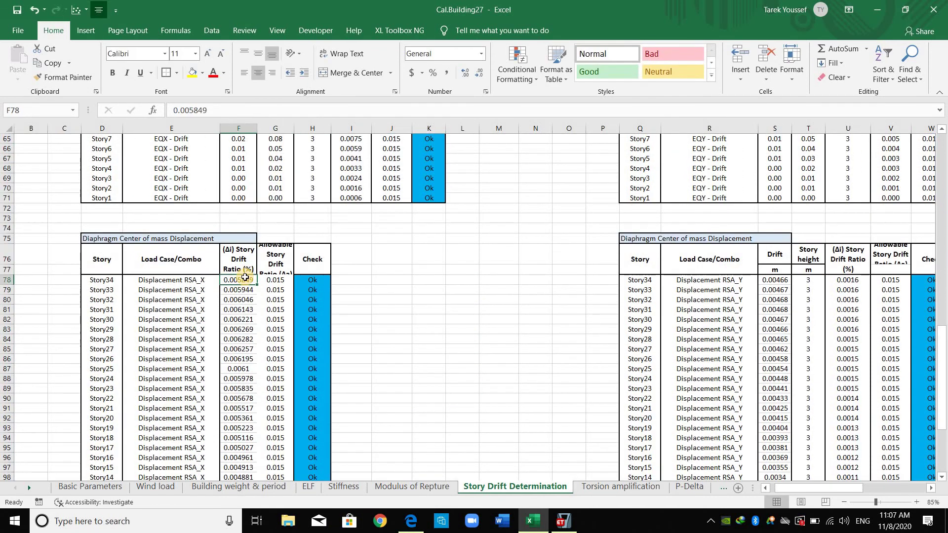
pyautogui.hotkey('ctrl', 'shift', 'Down')
pyautogui.click(272, 149)
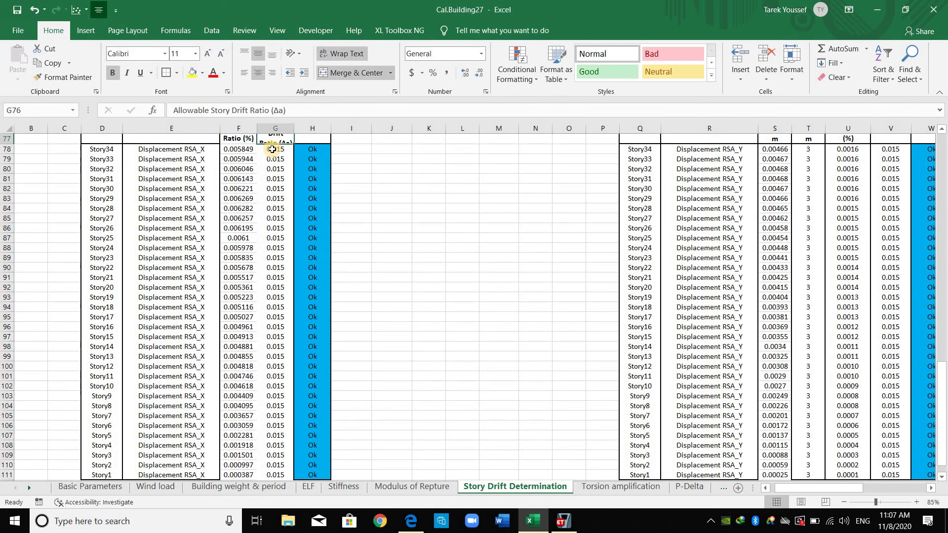
pyautogui.hotkey('ctrl', 'shift', 'Down')
pyautogui.rightClick(275, 181)
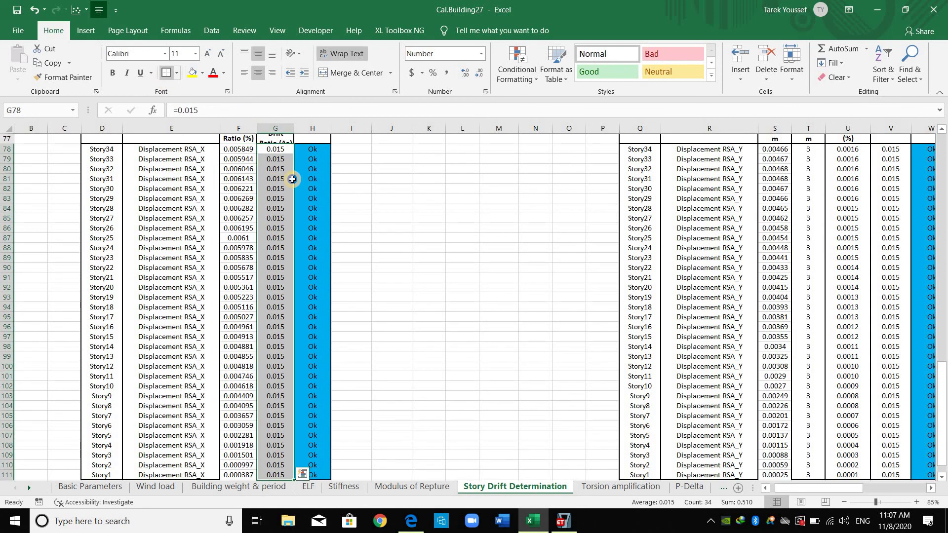
pyautogui.click(418, 161)
pyautogui.click(244, 150)
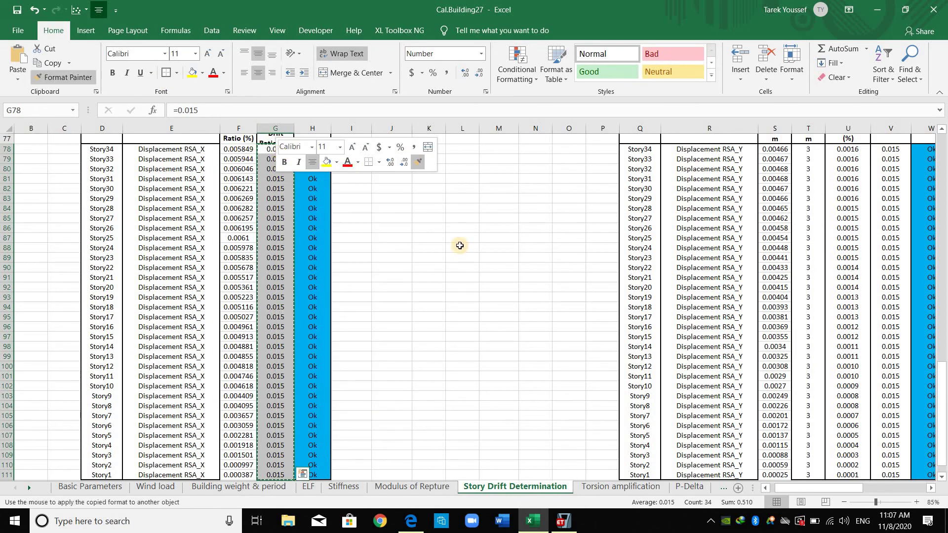
pyautogui.click(460, 245)
pyautogui.scroll(4, 300, 178)
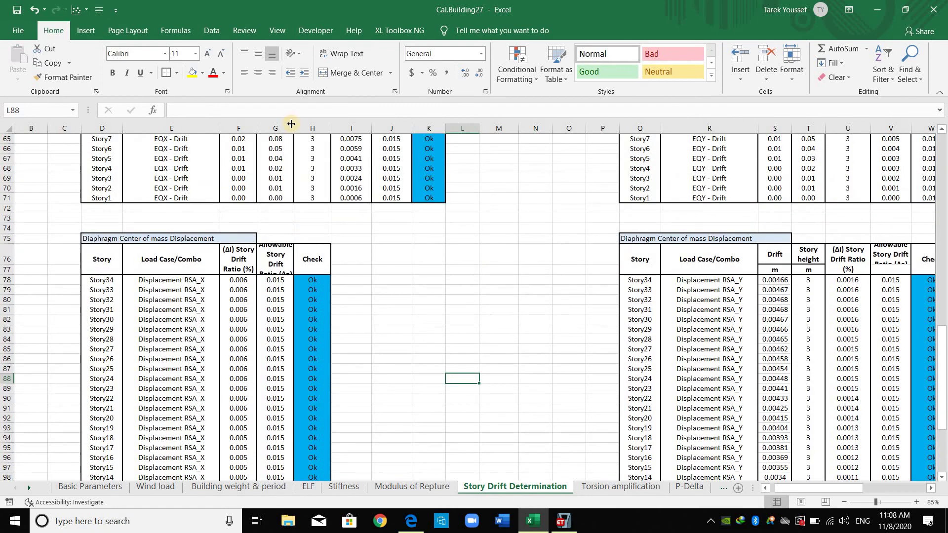
pyautogui.moveTo(294, 128); pyautogui.dragTo(307, 128)
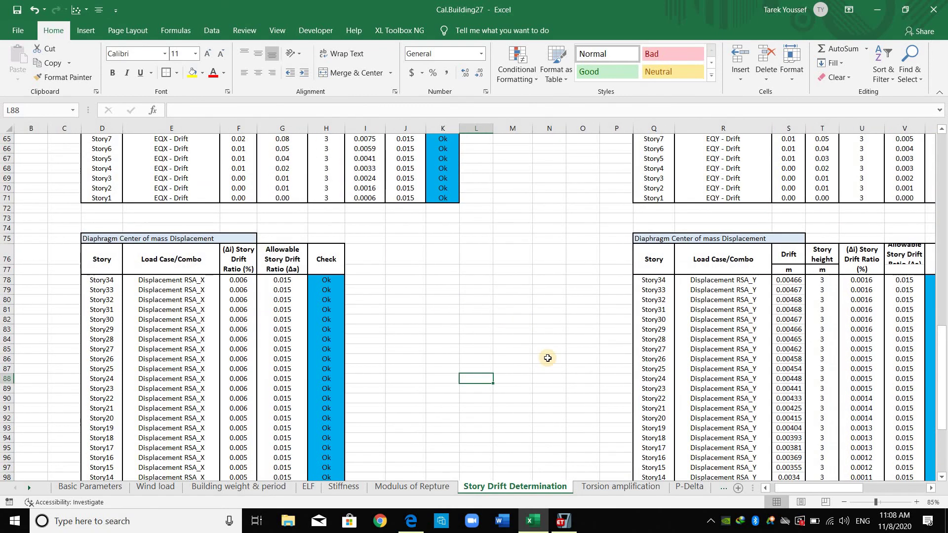
# Step: Review the RSA_X and RSA_Y drift tables, the EQX and EQY checks, and the allowable story drift reference and torsional irregularity note
pyautogui.scroll(-1, 550, 362)
pyautogui.hscroll(3, 549, 362)
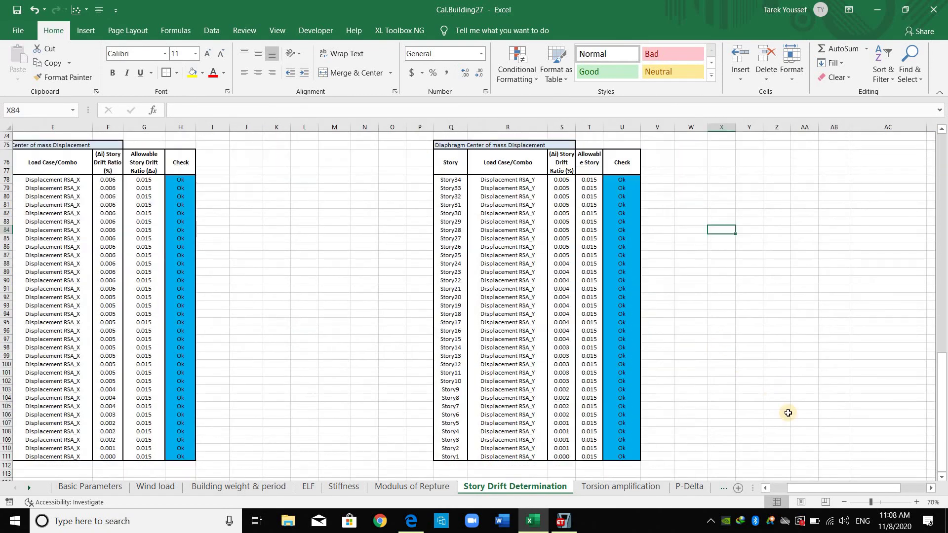
pyautogui.hscroll(-3, 648, 257)
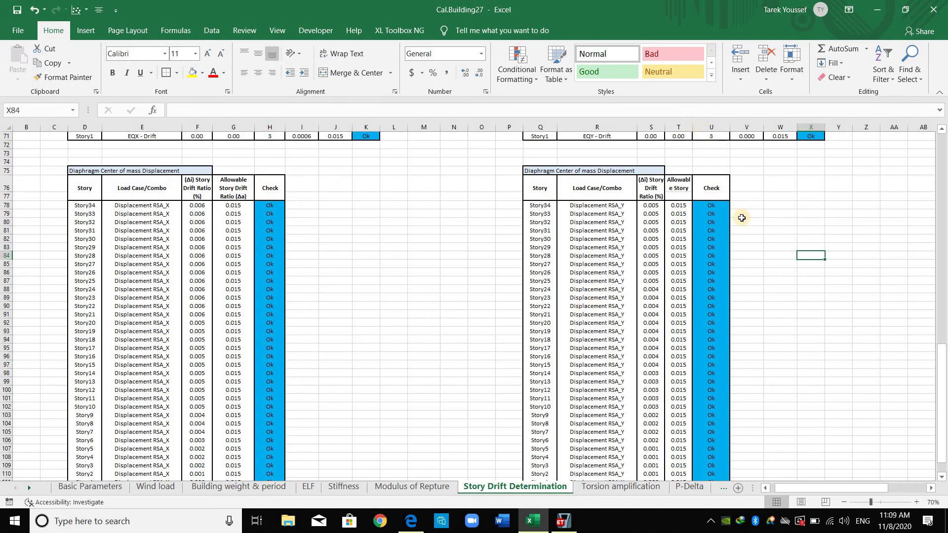
pyautogui.scroll(13, 745, 227)
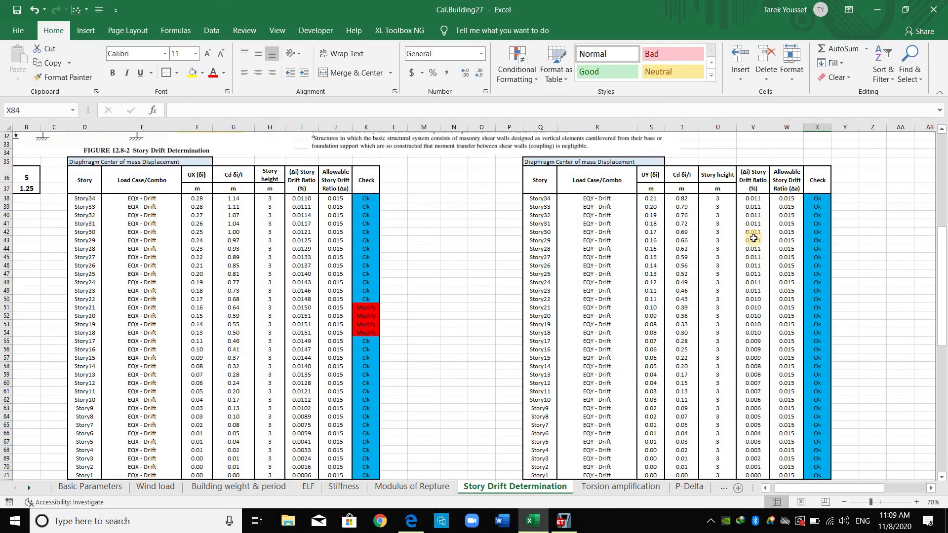
pyautogui.scroll(8, 754, 239)
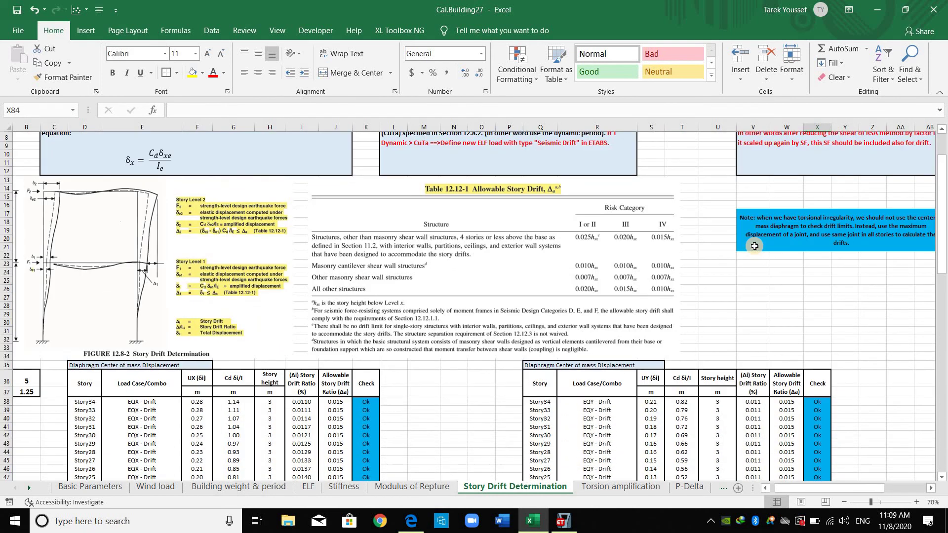